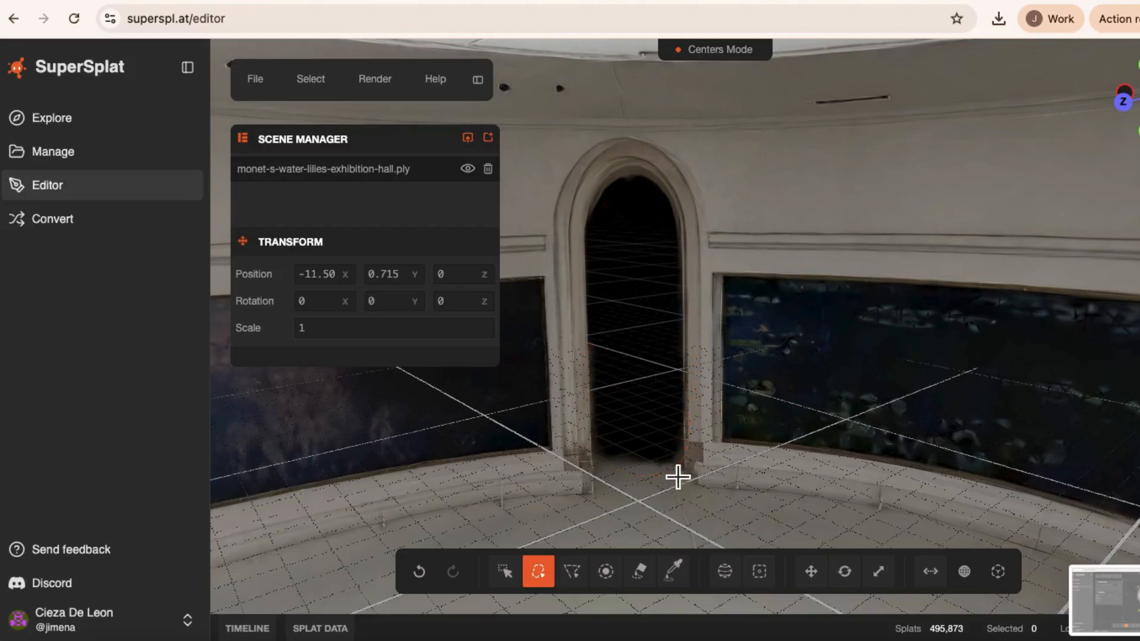
# Step: Export all splats of the edited exhibition hall scene
pyautogui.click(259, 89)
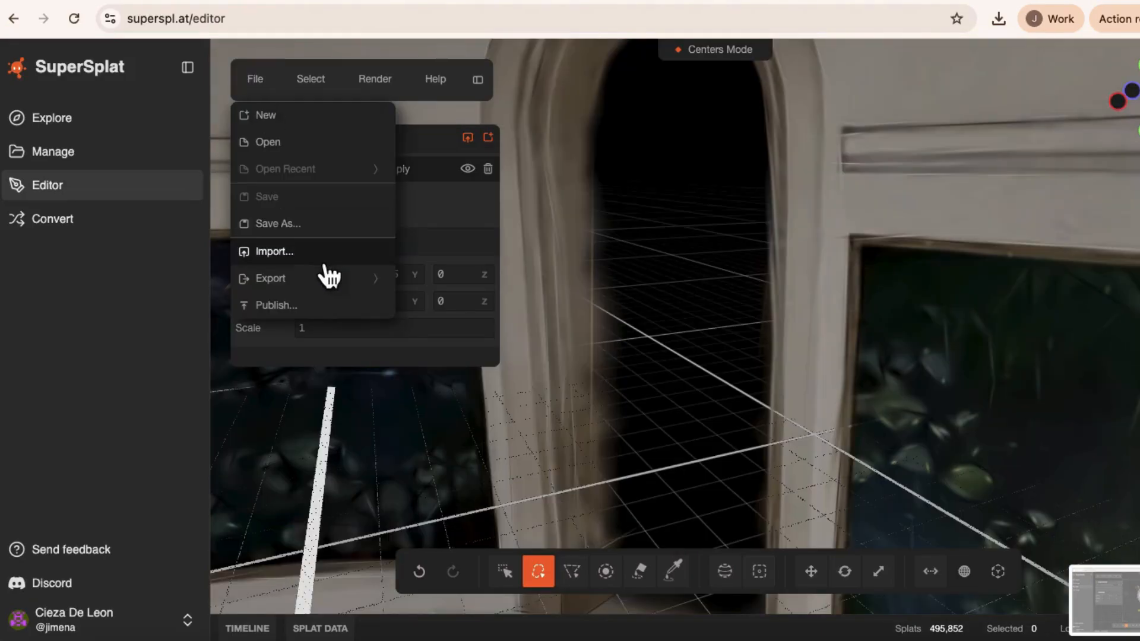
pyautogui.moveTo(344, 285)
pyautogui.click(484, 298)
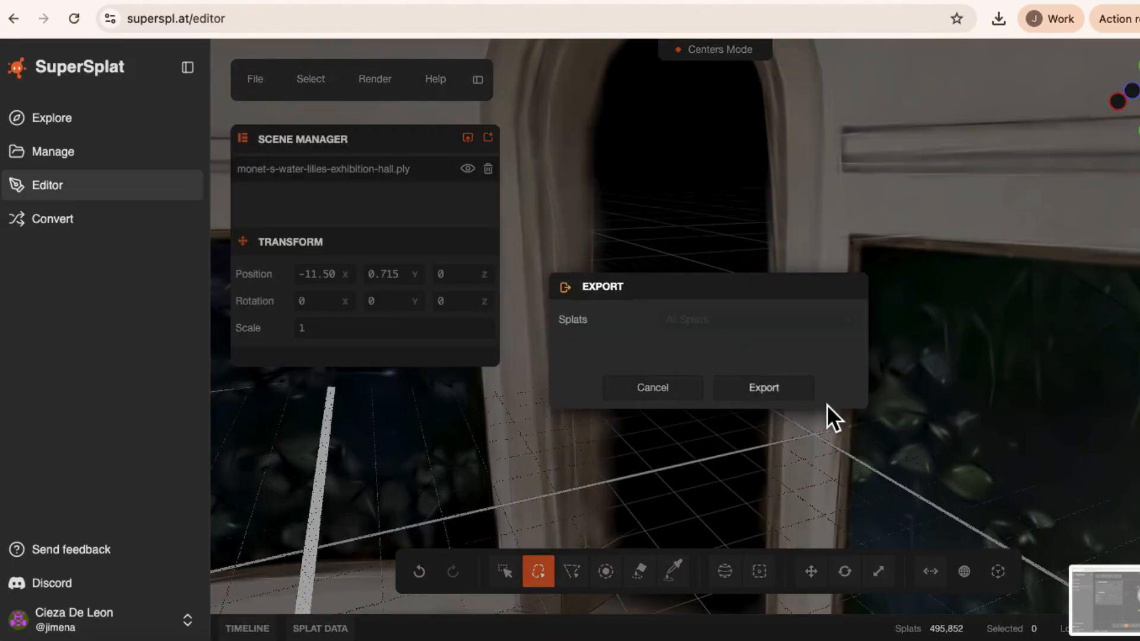
pyautogui.click(790, 392)
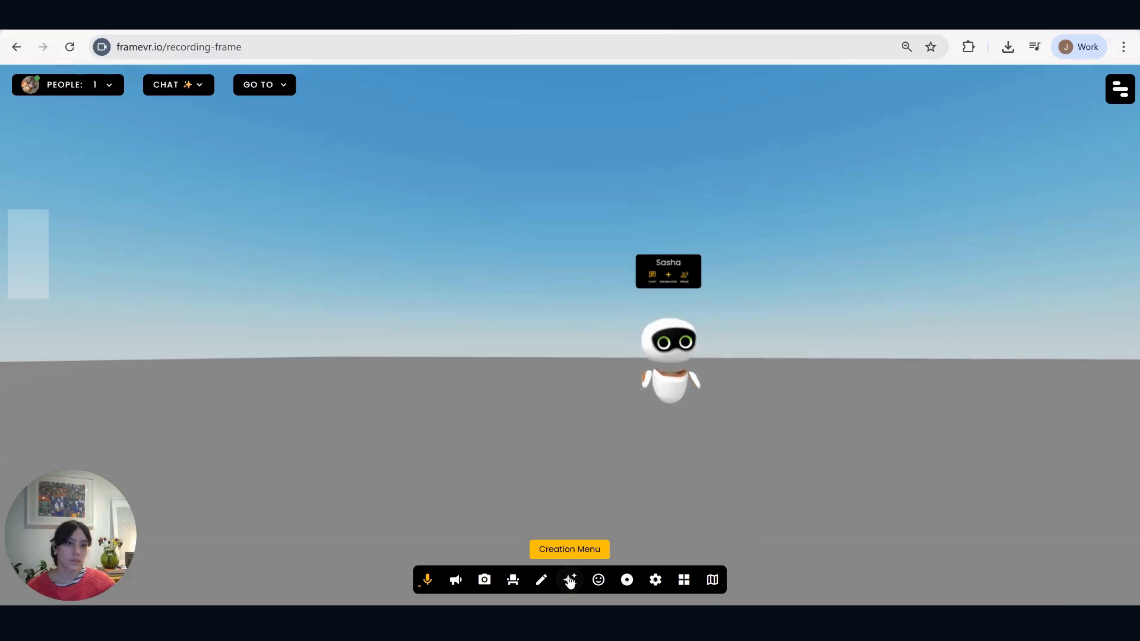
# Step: Switch to FrameVR and upload monet-gallery-room.splat as a 3D model, adding it to this Frame and the inventory
pyautogui.click(570, 581)
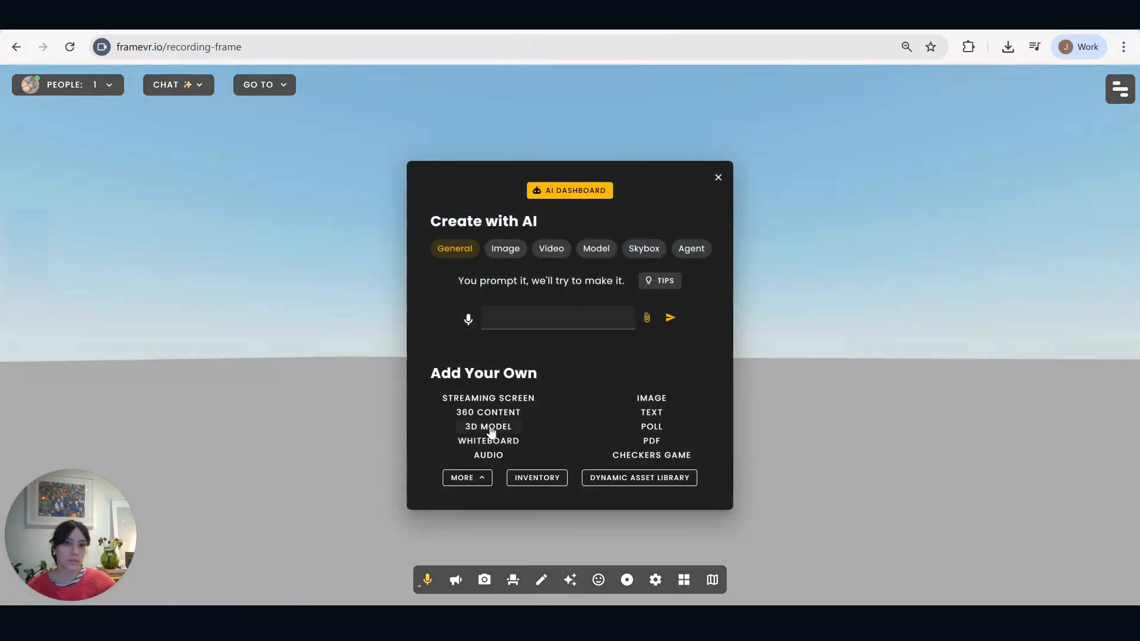
pyautogui.click(488, 427)
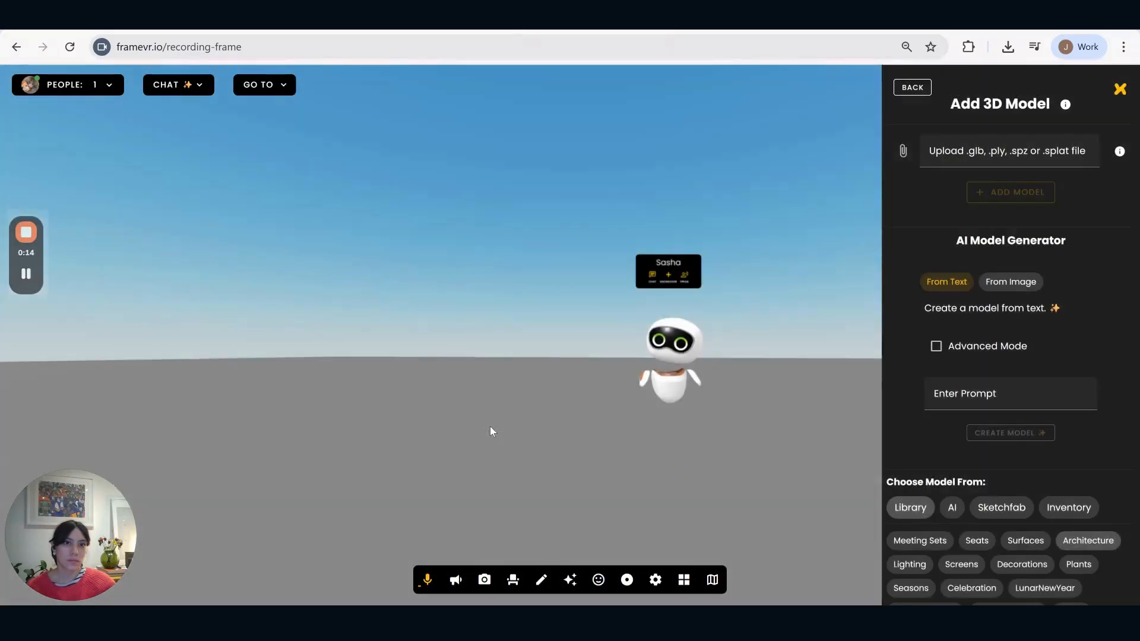
pyautogui.click(904, 154)
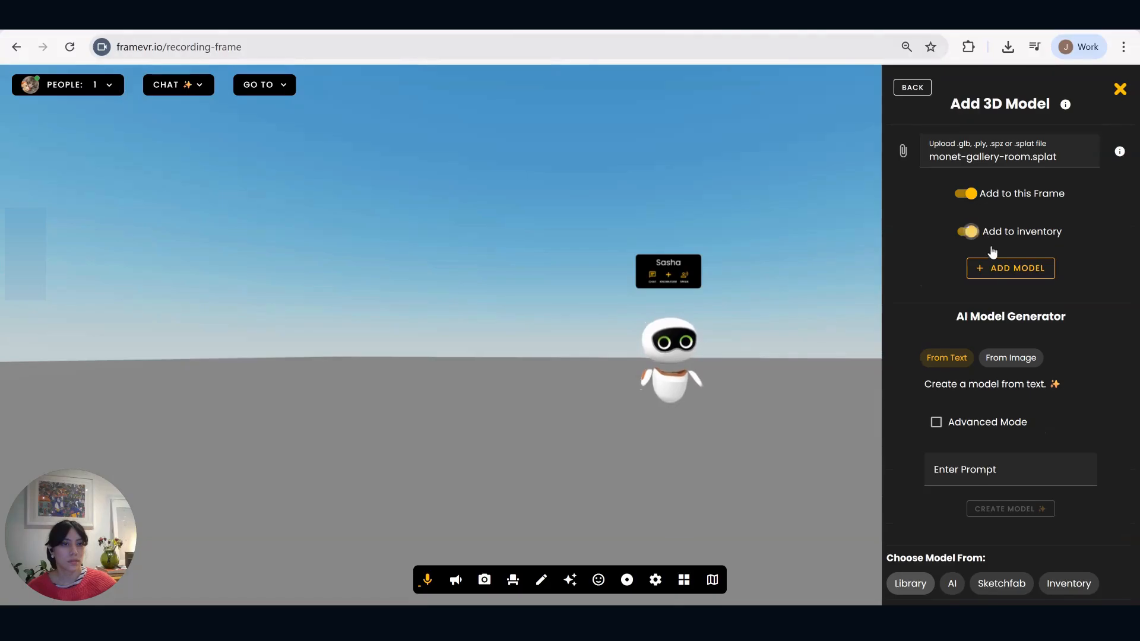
pyautogui.click(998, 267)
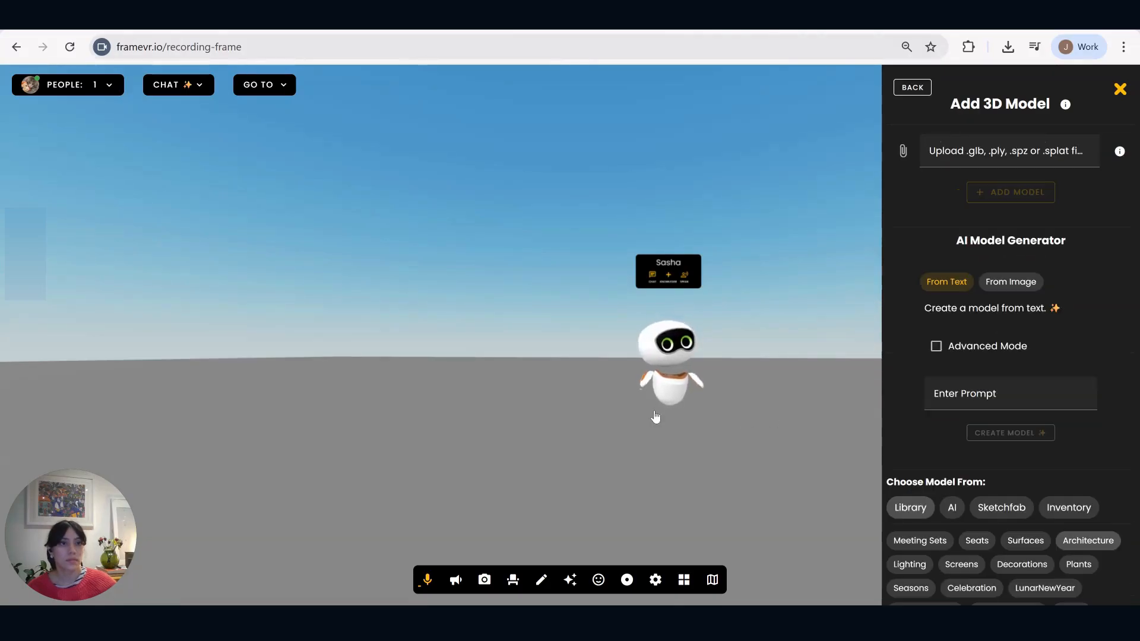
pyautogui.press('w')
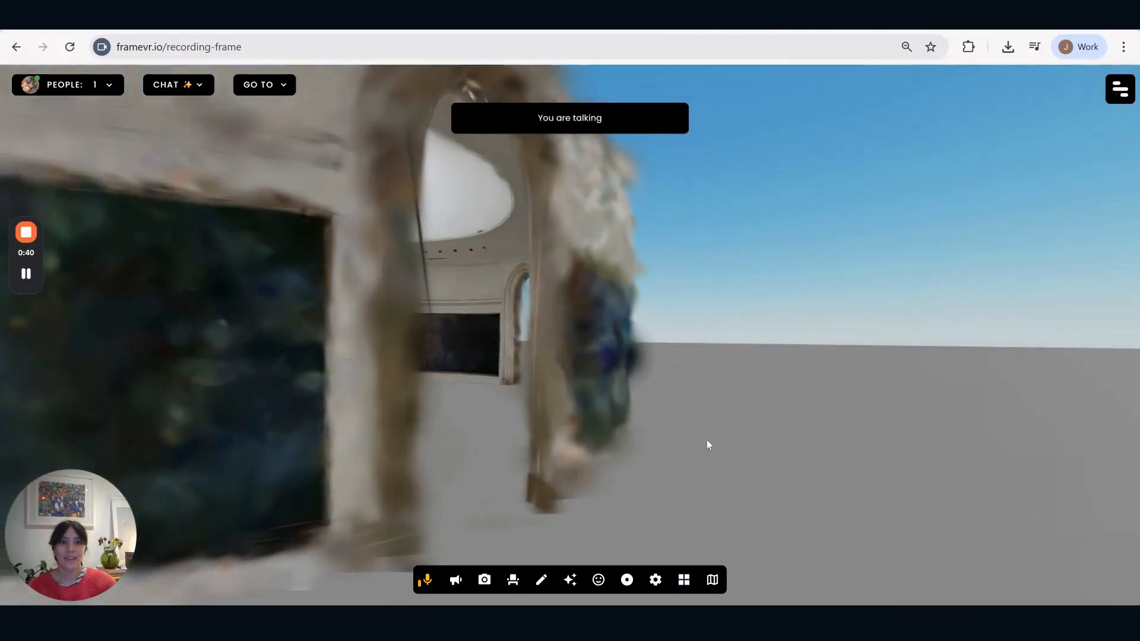
pyautogui.moveTo(707, 440); pyautogui.dragTo(757, 390)
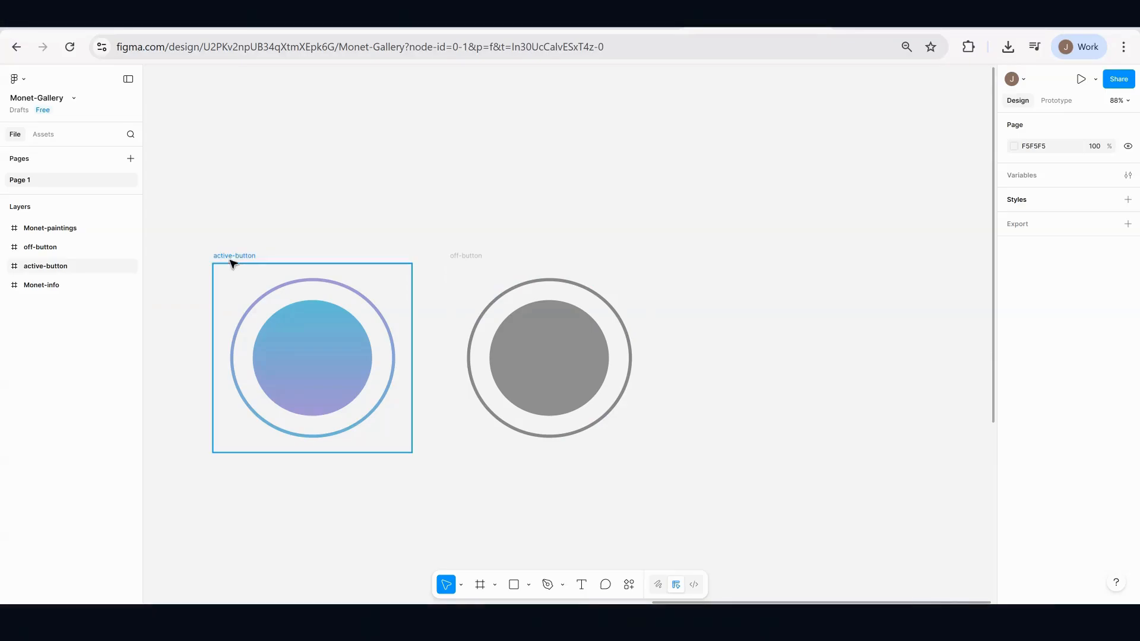
# Step: Switch to the Figma file and examine the off-button frame and the fill of the active-button's inner circle
pyautogui.click(474, 256)
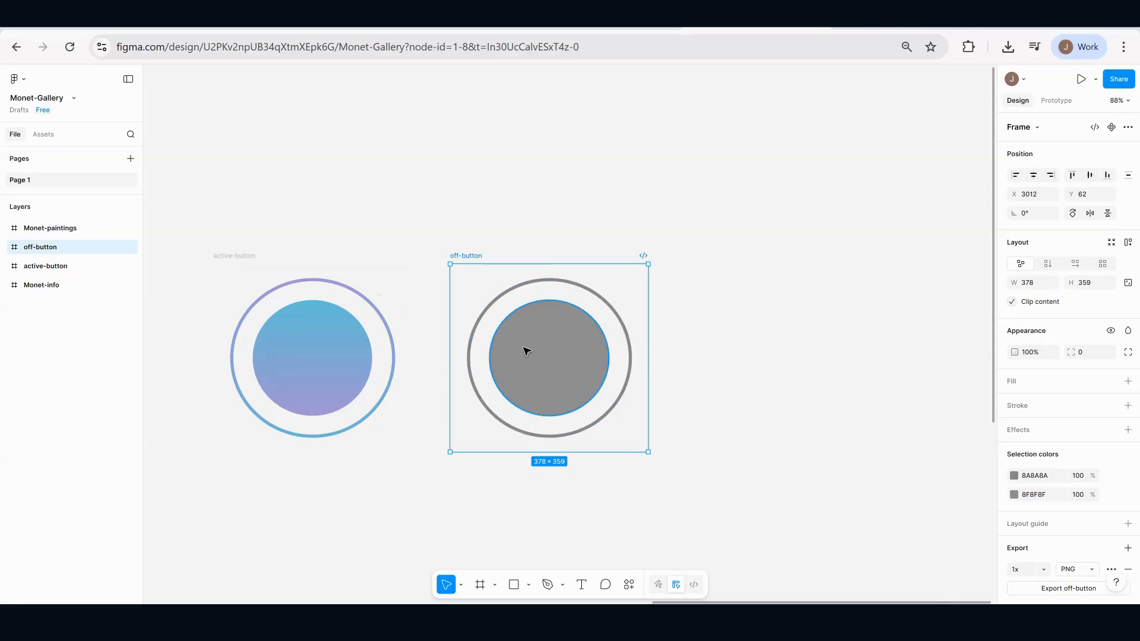
pyautogui.click(351, 335)
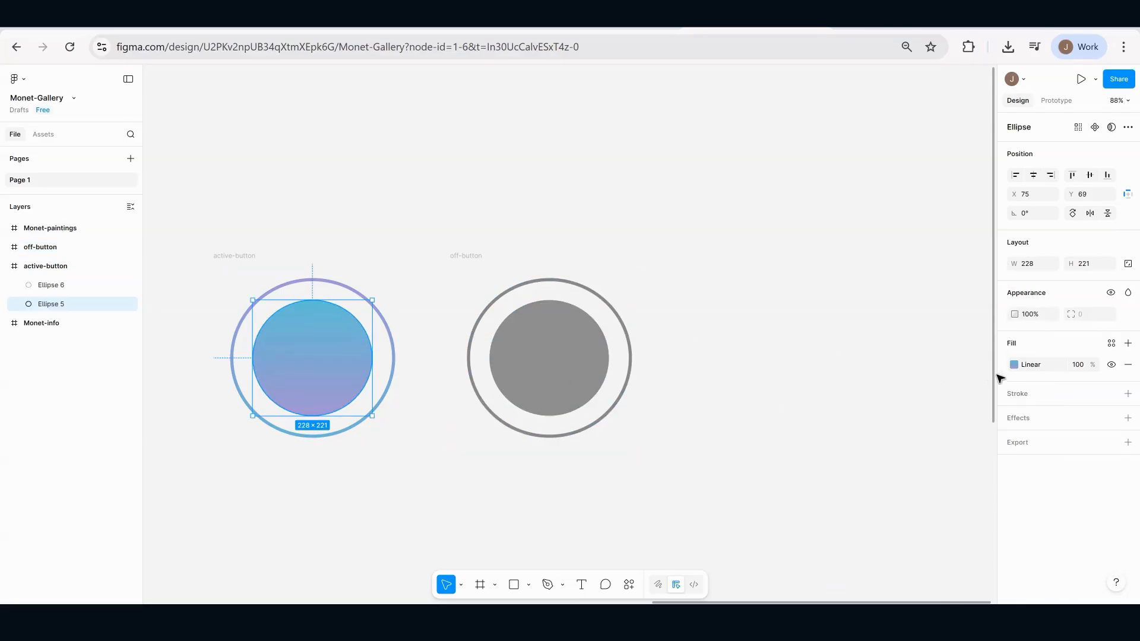
pyautogui.click(1014, 365)
pyautogui.click(1014, 371)
pyautogui.click(681, 361)
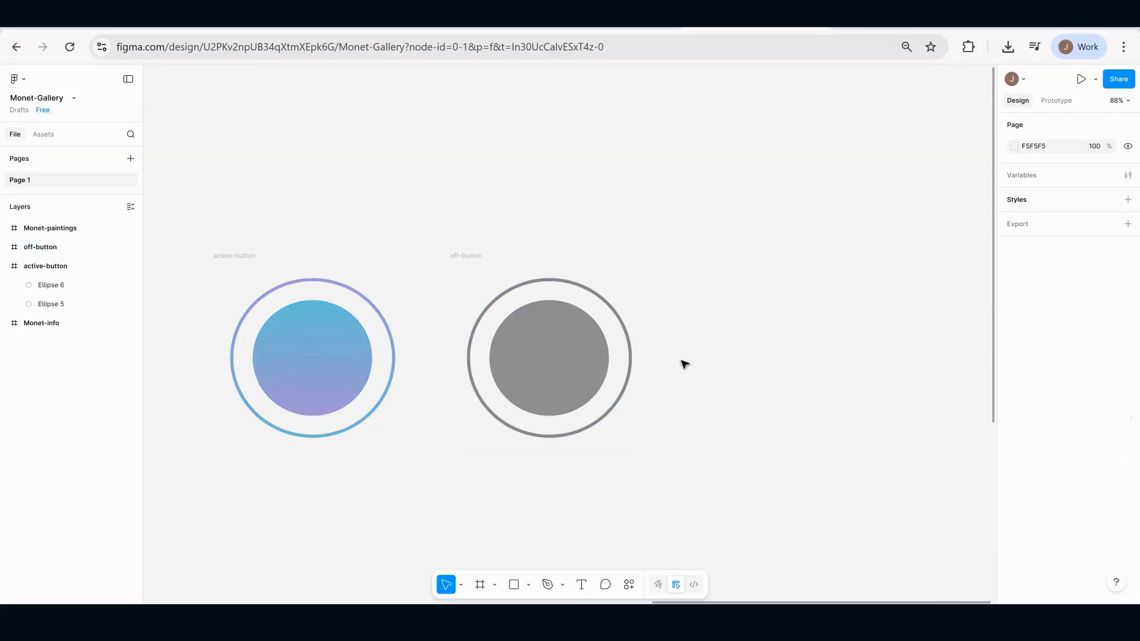
# Step: Examine the Monet-paintings frame, checking its painting cards and images alongside the Monet-info panel
pyautogui.moveTo(641, 358); pyautogui.dragTo(890, 352, button='middle')
pyautogui.keyDown('ctrl'); pyautogui.scroll(-3, 875, 348); pyautogui.keyUp('ctrl')
pyautogui.keyDown('ctrl'); pyautogui.scroll(-1, 766, 362); pyautogui.keyUp('ctrl')
pyautogui.moveTo(755, 350)
pyautogui.mouseDown(button='middle')
pyautogui.moveTo(865, 241)
pyautogui.moveTo(954, 247)
pyautogui.mouseUp(button='middle')
pyautogui.keyDown('ctrl'); pyautogui.scroll(1, 335, 173); pyautogui.keyUp('ctrl')
pyautogui.click(291, 188)
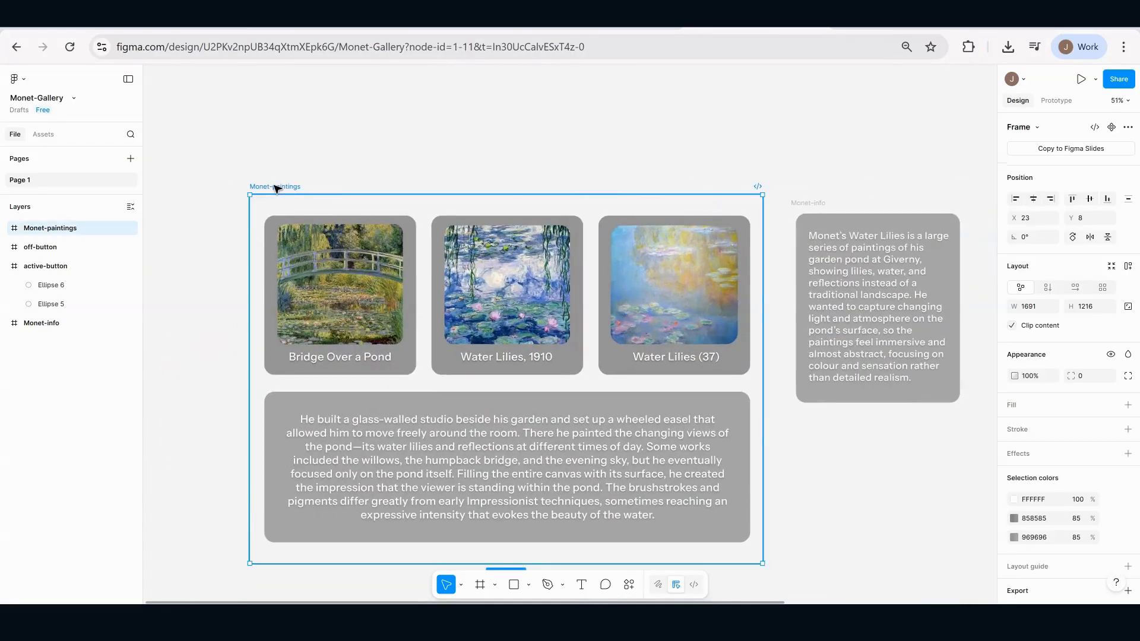
pyautogui.doubleClick(372, 278)
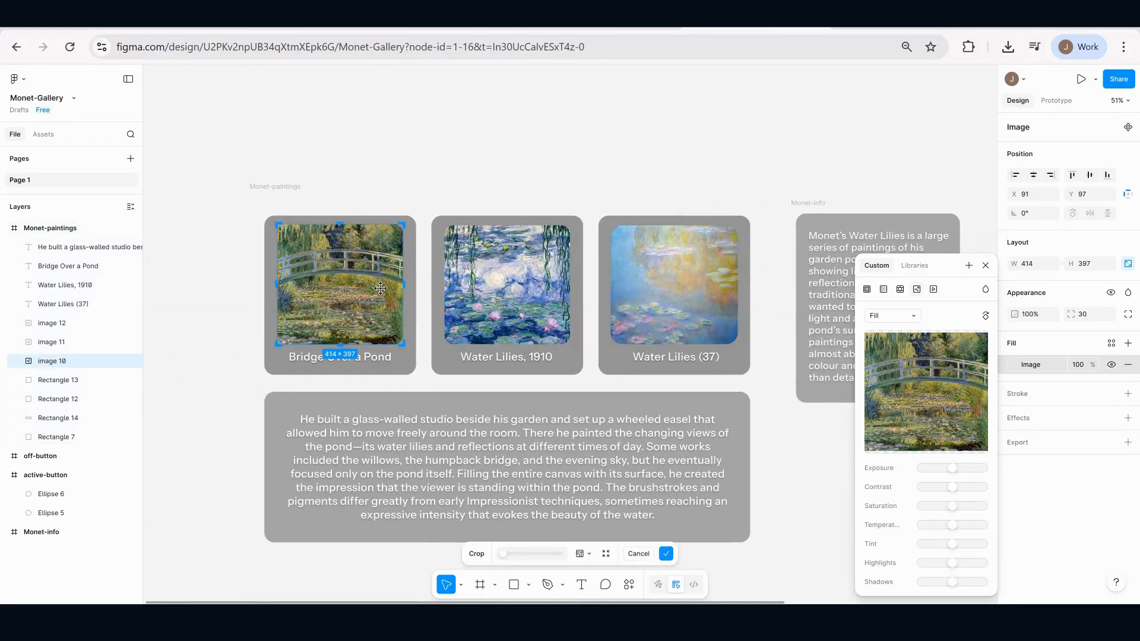
pyautogui.click(554, 306)
pyautogui.moveTo(610, 328); pyautogui.dragTo(467, 242, button='middle')
pyautogui.click(637, 267)
pyautogui.moveTo(625, 266); pyautogui.dragTo(756, 318, button='middle')
# Step: Export the Monet-paintings frame as a PNG at 1x
pyautogui.click(269, 158)
pyautogui.scroll(-2, 1088, 528)
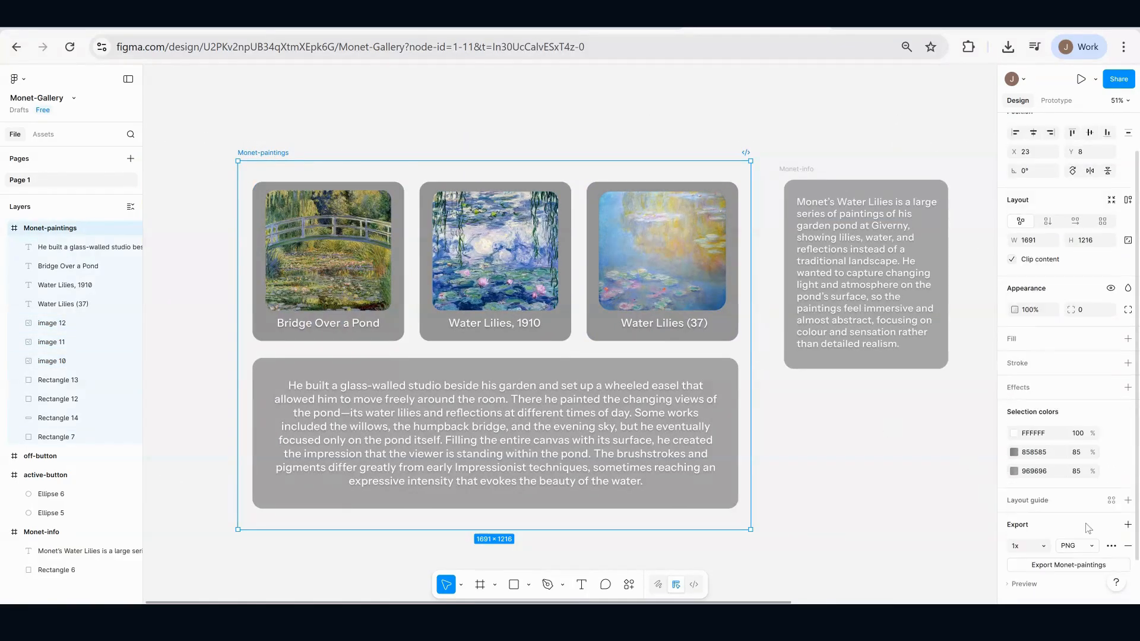
pyautogui.scroll(-1, 1089, 528)
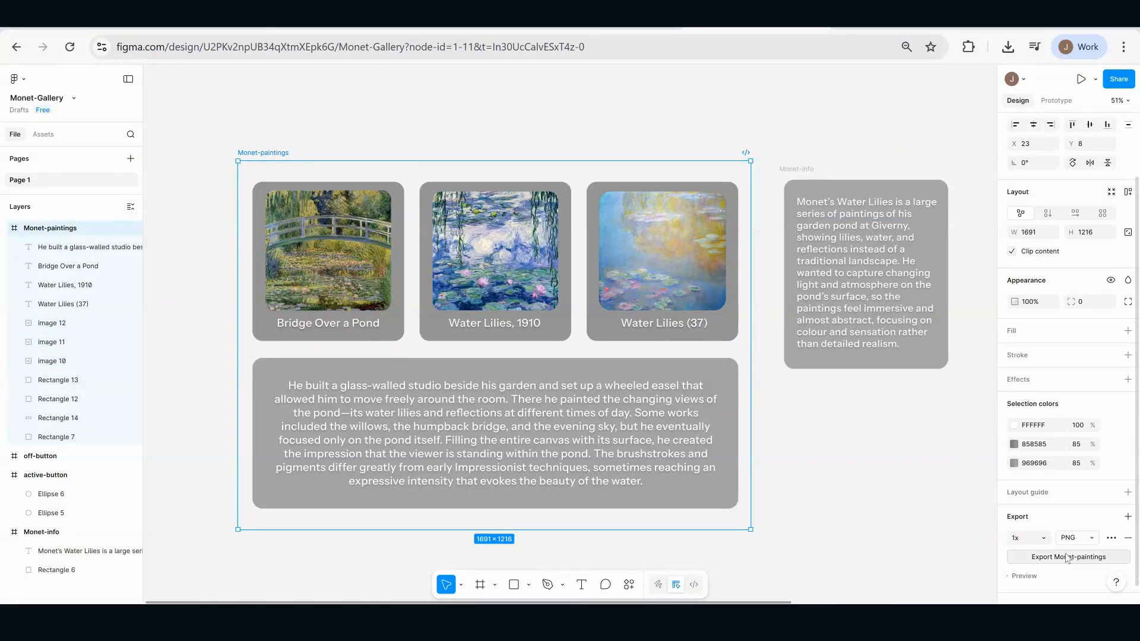
pyautogui.click(1067, 559)
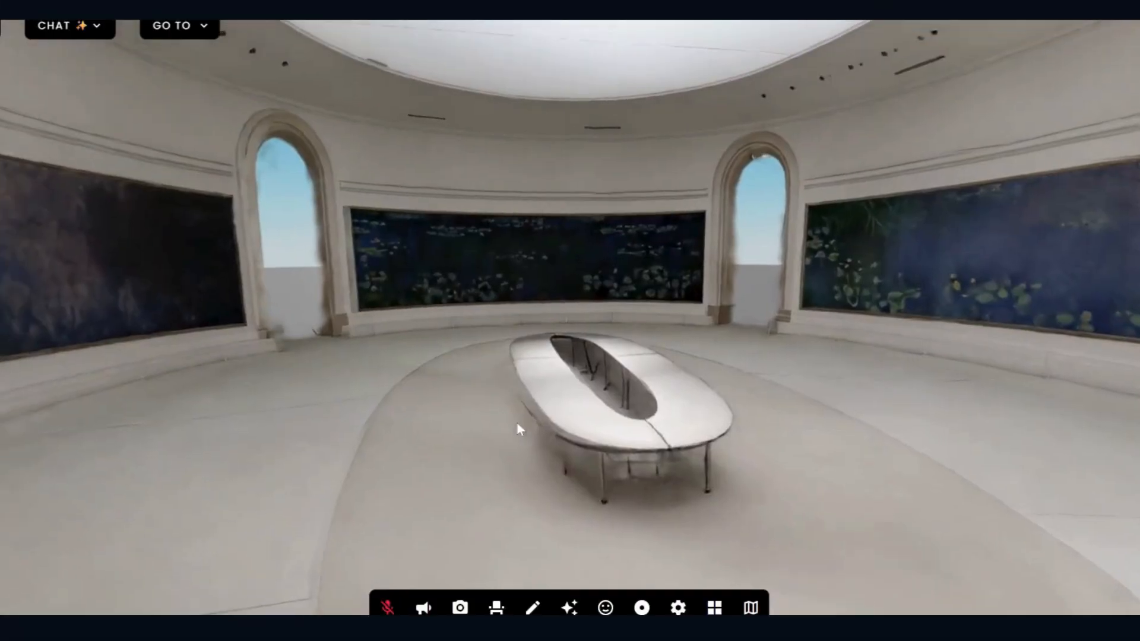
# Step: Switch back to FrameVR and upload off-button.png as an image into the Monet gallery
pyautogui.moveTo(518, 422); pyautogui.dragTo(680, 415)
pyautogui.press('Right')
pyautogui.press('Up')
pyautogui.press('Left')
pyautogui.press('Right')
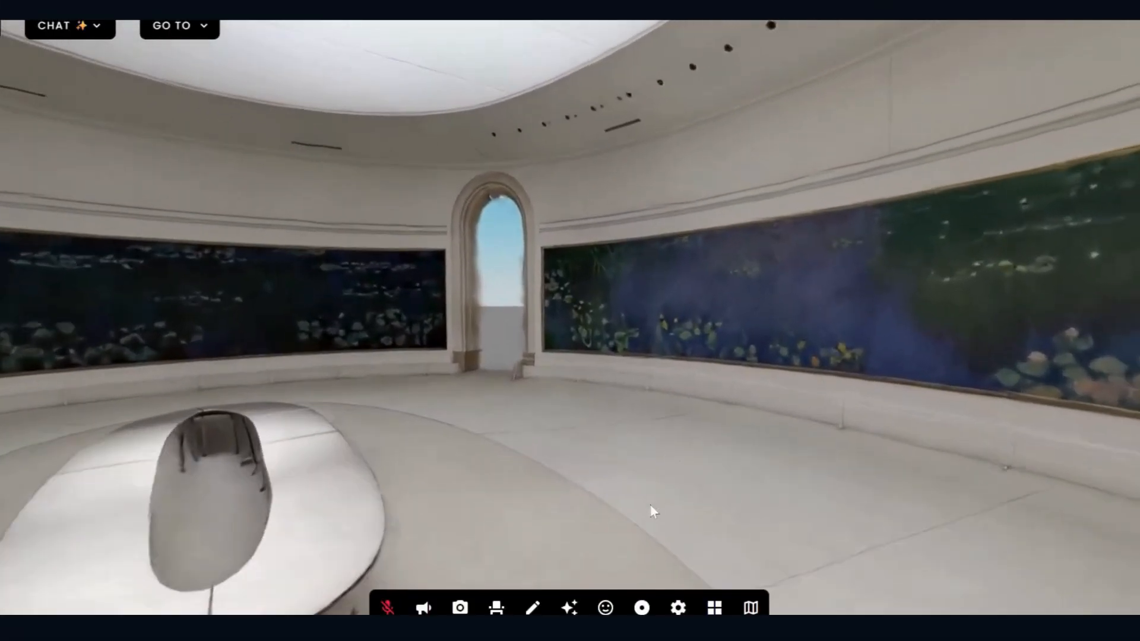
pyautogui.press('Down')
pyautogui.press('Down')
pyautogui.press('Right')
pyautogui.press('Up')
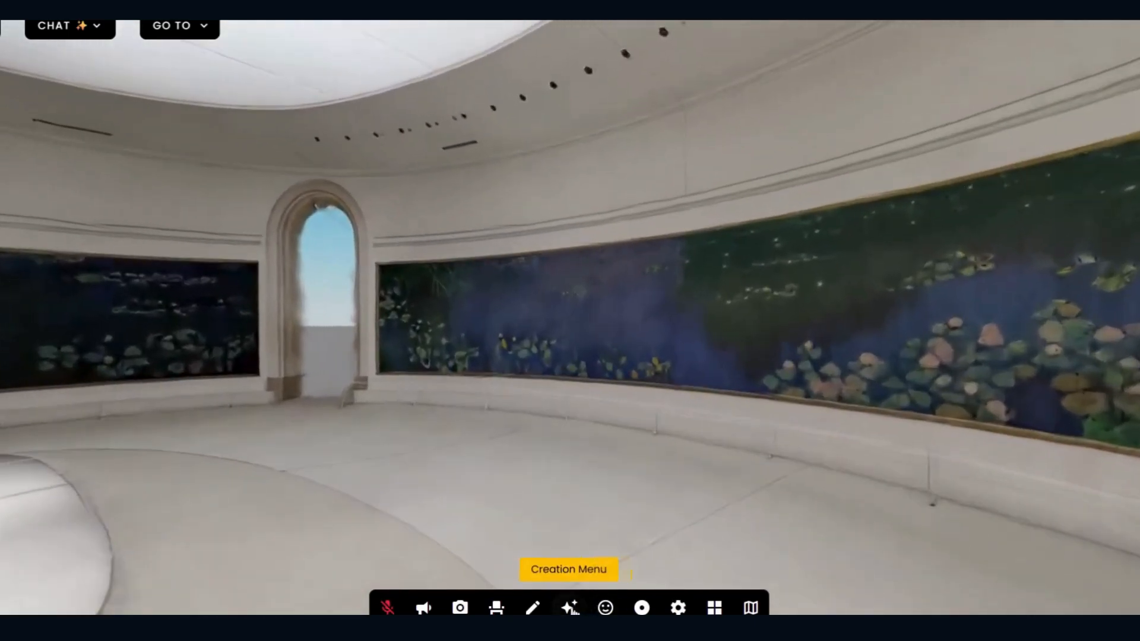
pyautogui.click(569, 607)
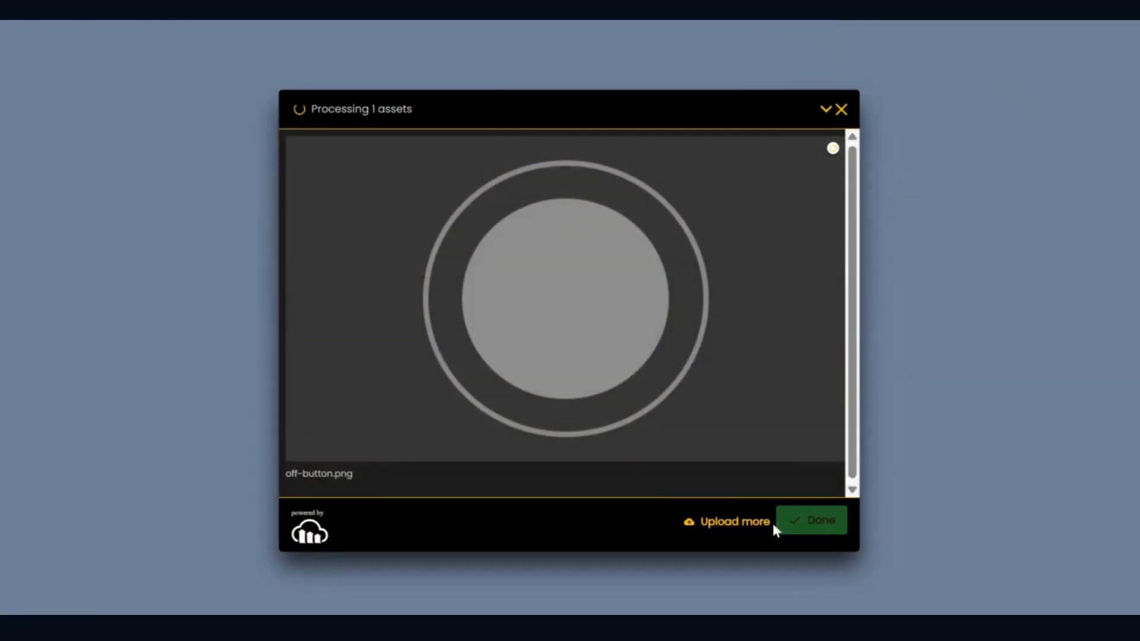
pyautogui.click(775, 522)
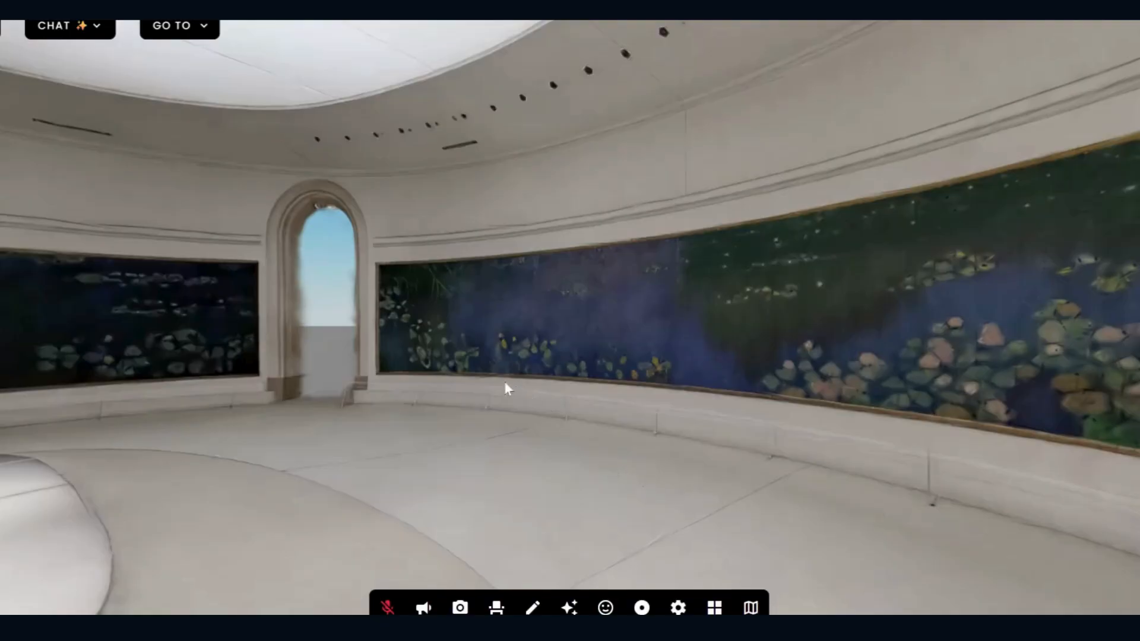
# Step: Open the on-button image on the gallery floor for editing and bring up its action editor
pyautogui.moveTo(504, 382); pyautogui.dragTo(480, 429)
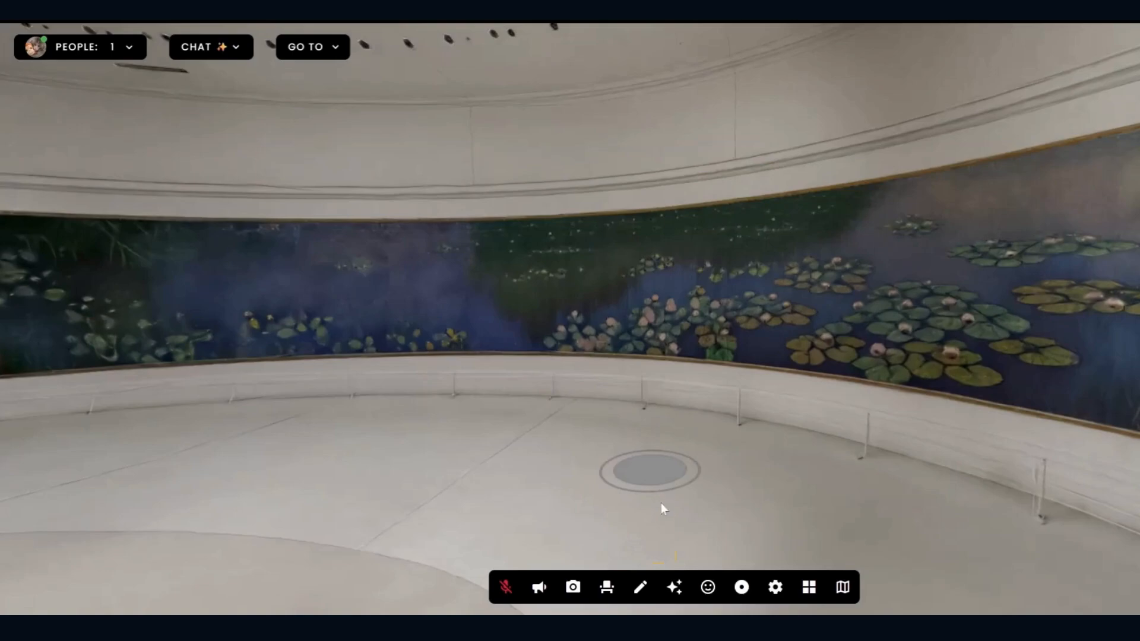
pyautogui.click(658, 474)
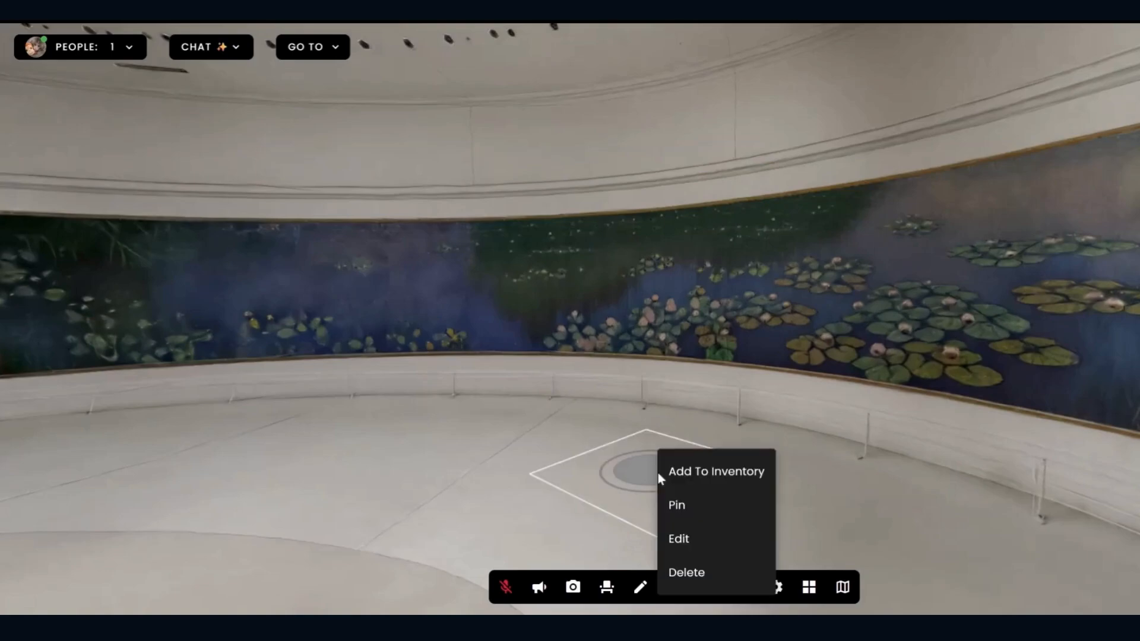
pyautogui.click(680, 539)
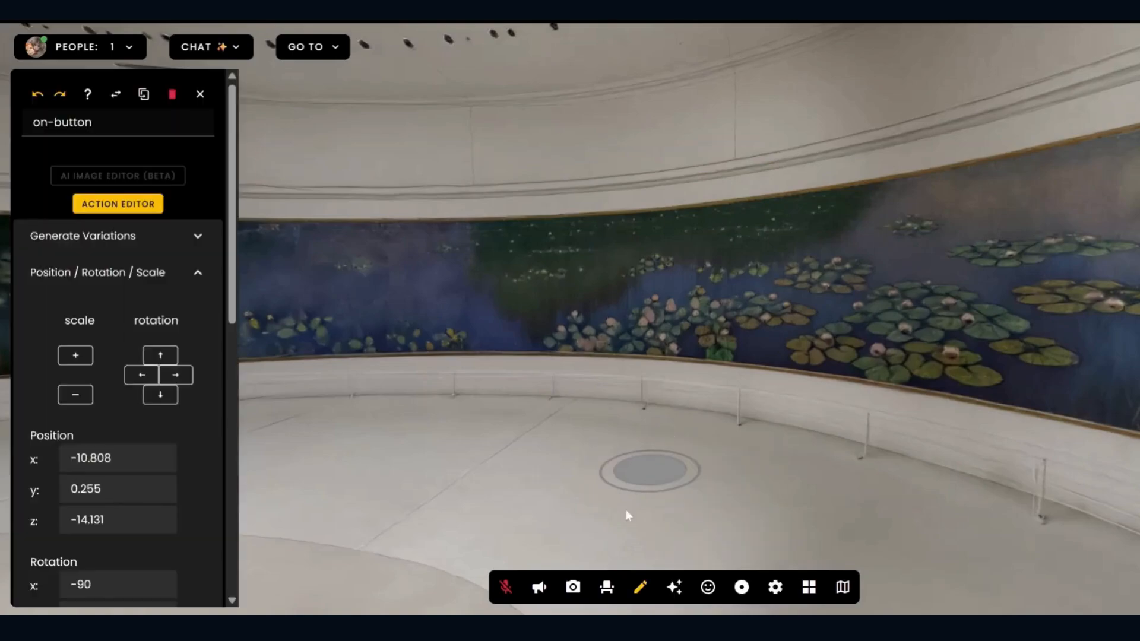
pyautogui.click(95, 208)
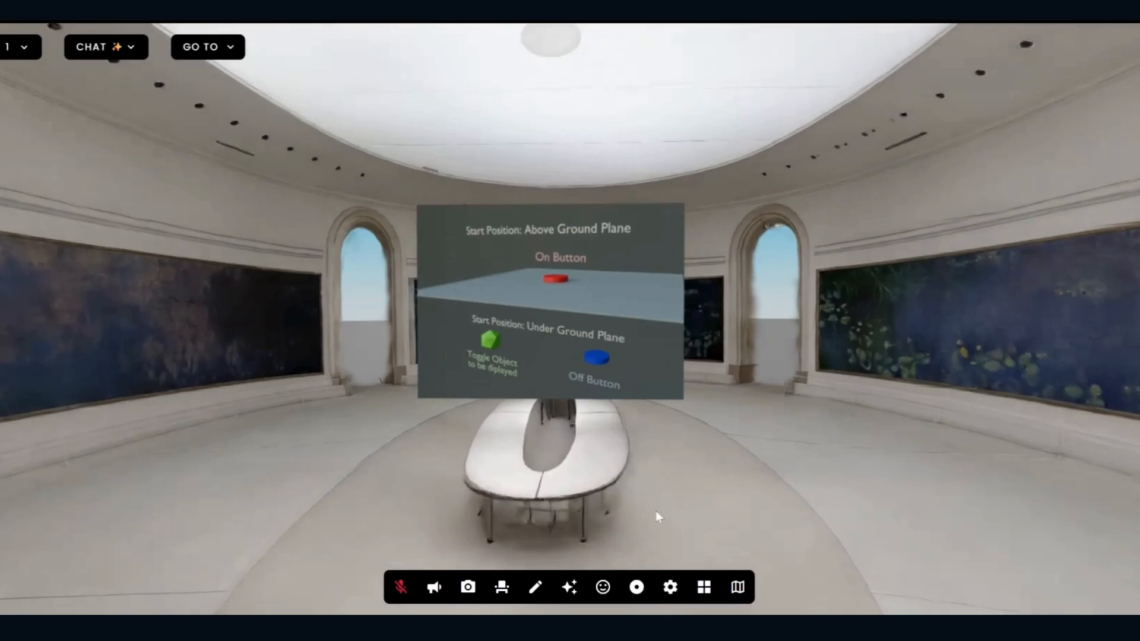
# Step: Enlarge the toggle diagram in the gallery to examine the start positions of the on button, off button and toggle object
pyautogui.press('w')
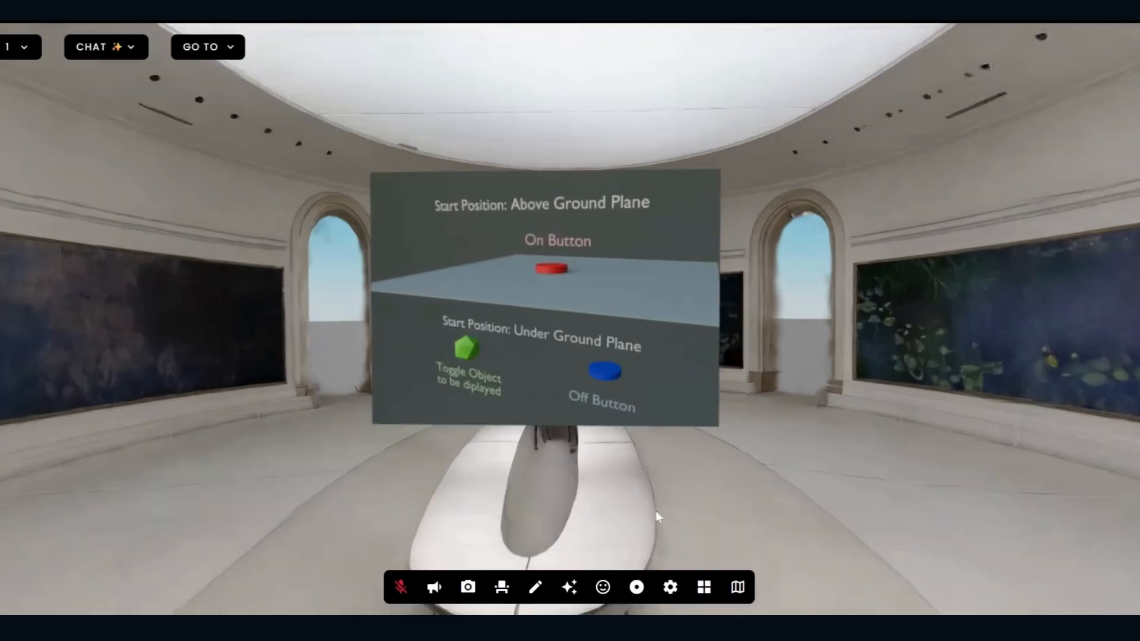
pyautogui.click(562, 349)
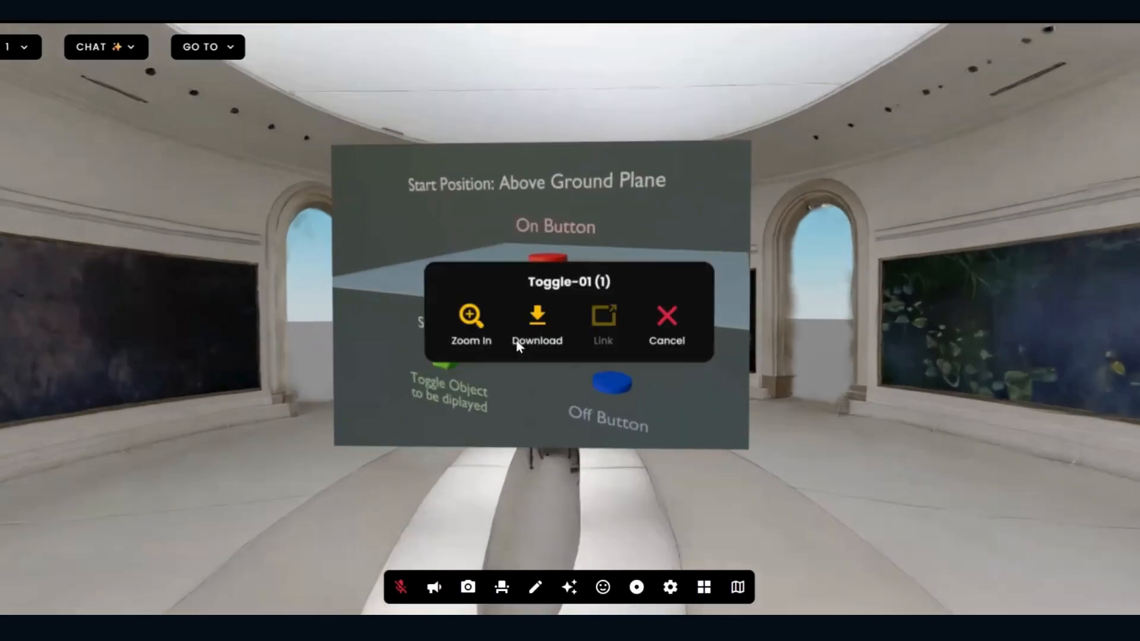
pyautogui.click(481, 335)
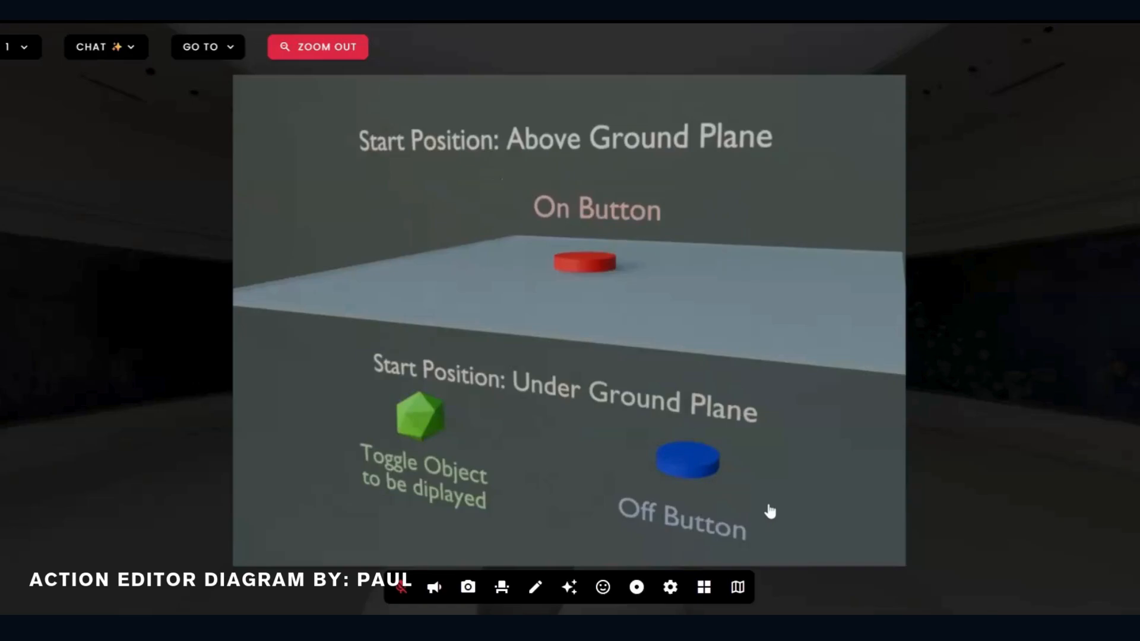
pyautogui.click(956, 435)
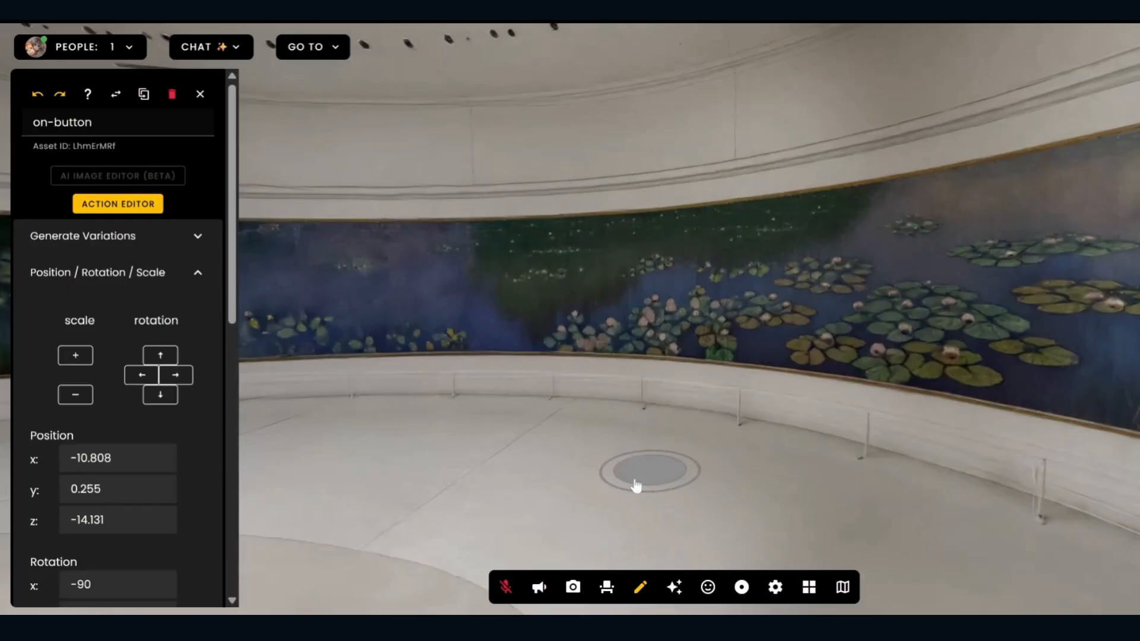
# Step: Add a Click/Tap trigger to the on-button image in the action editor
pyautogui.click(95, 205)
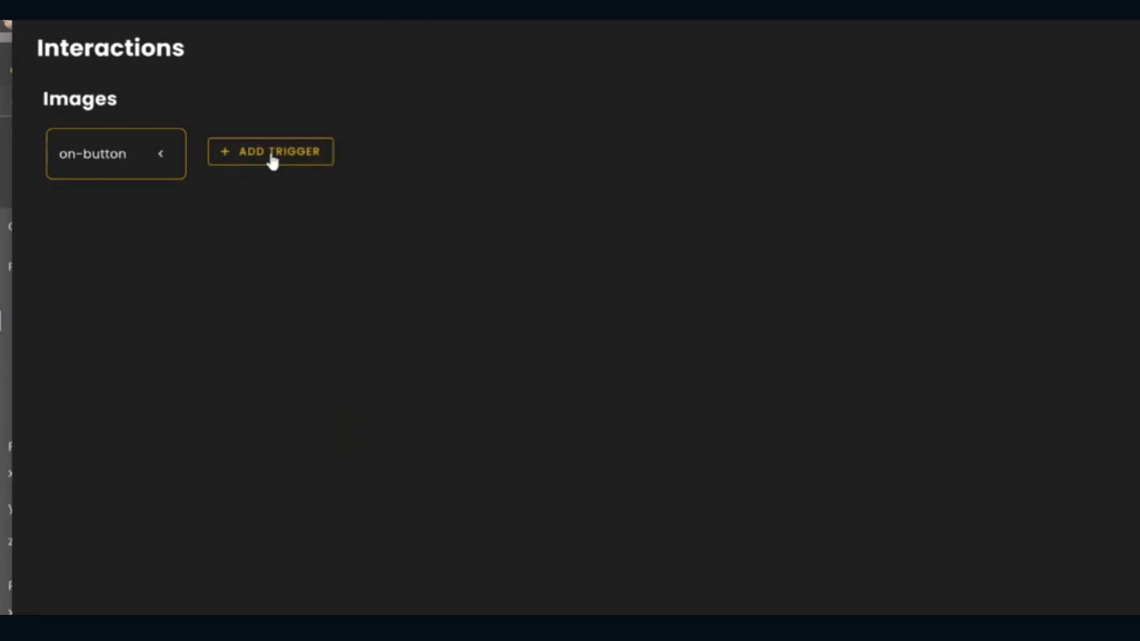
pyautogui.click(261, 169)
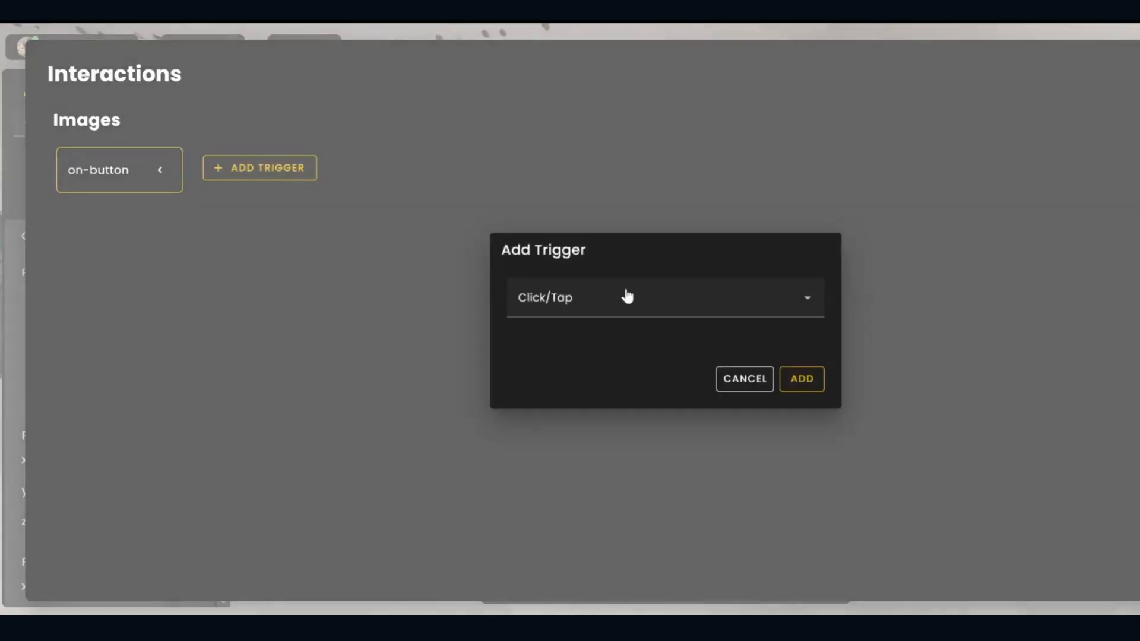
pyautogui.click(626, 296)
pyautogui.click(558, 340)
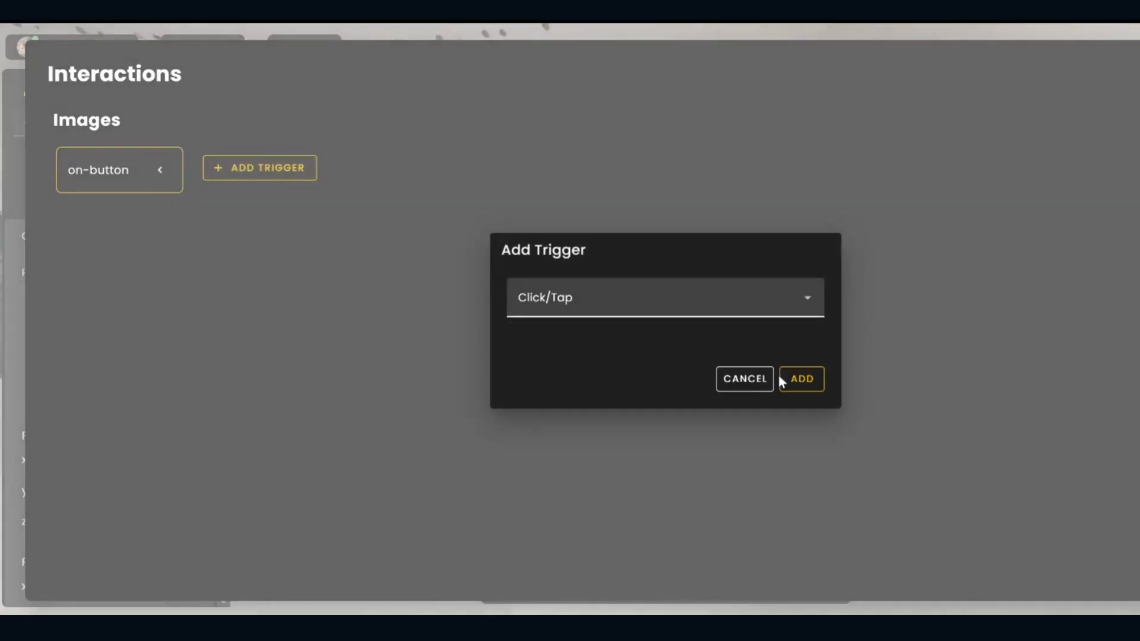
pyautogui.click(795, 383)
# Step: Add a Set Property action to the on-button's Click/Tap trigger
pyautogui.click(392, 177)
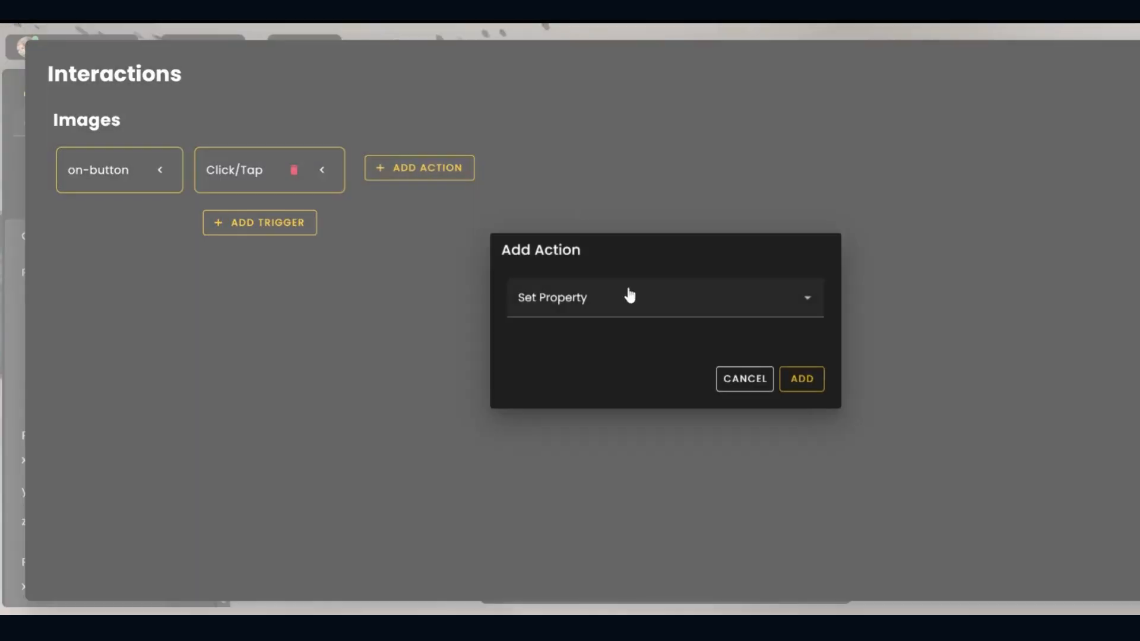
pyautogui.click(629, 296)
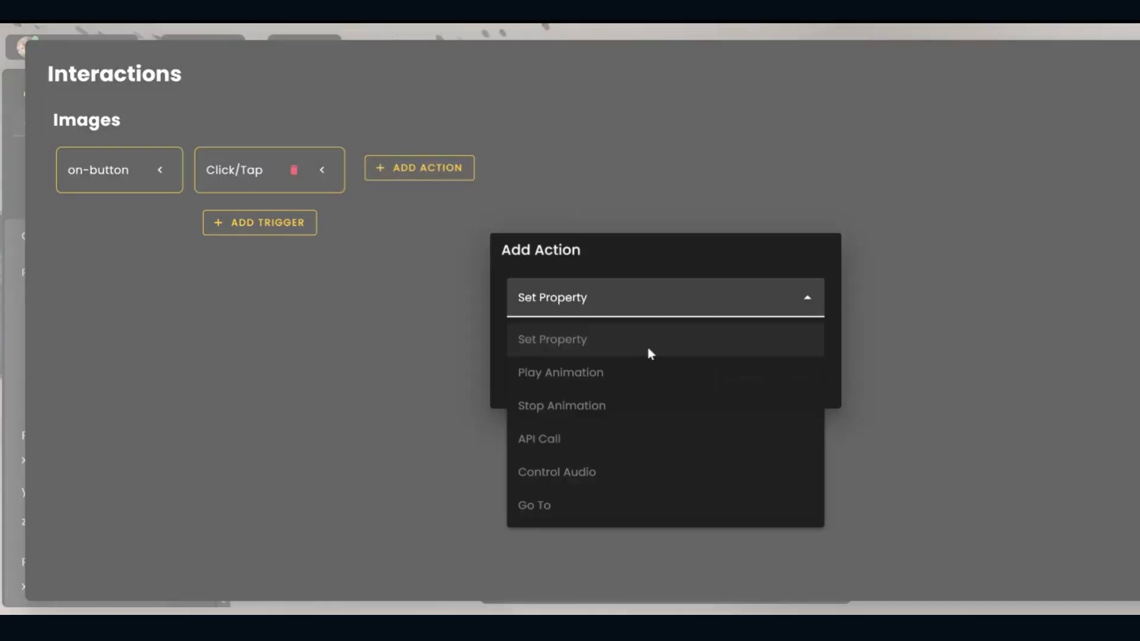
pyautogui.click(607, 354)
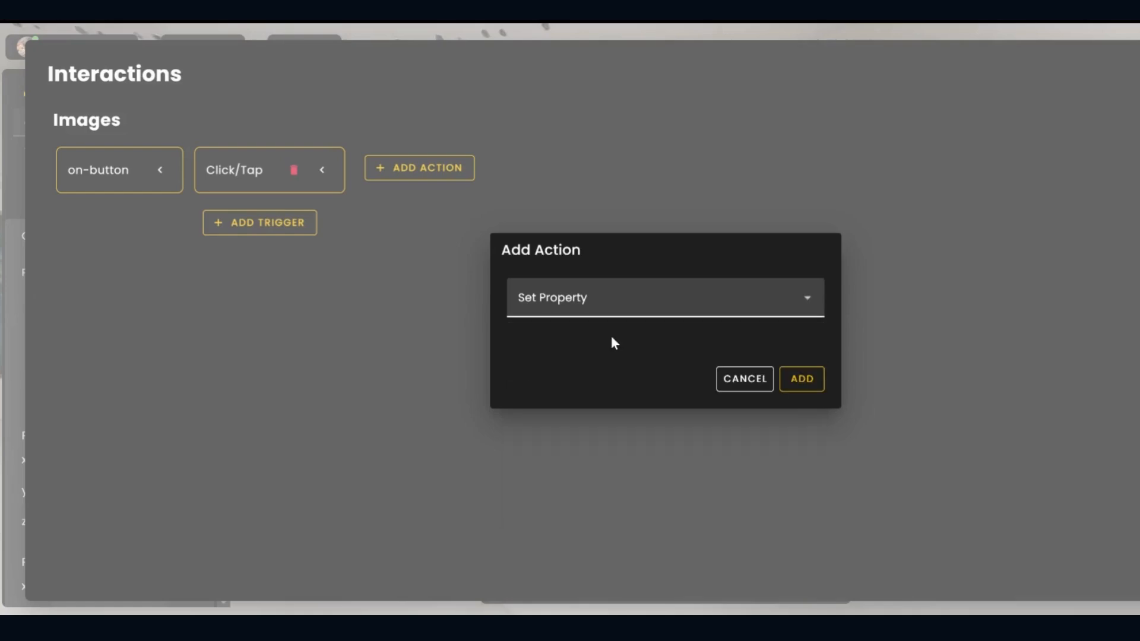
pyautogui.click(791, 386)
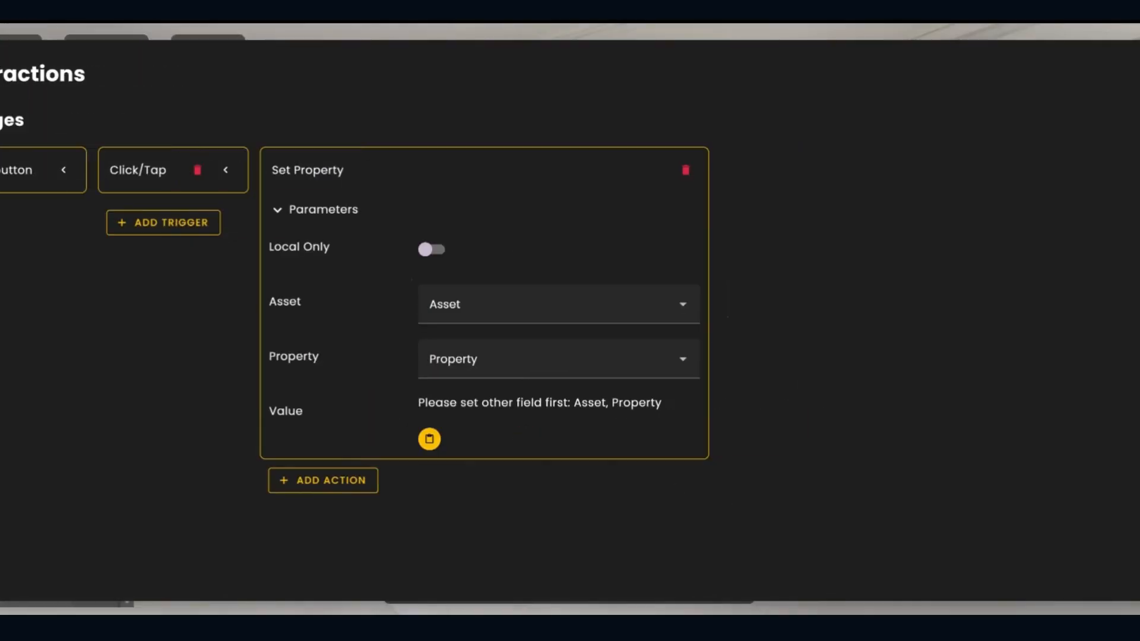
# Step: Make the action set on-button's position, filling in its current coordinates and changing Y to -2
pyautogui.click(527, 286)
pyautogui.click(545, 321)
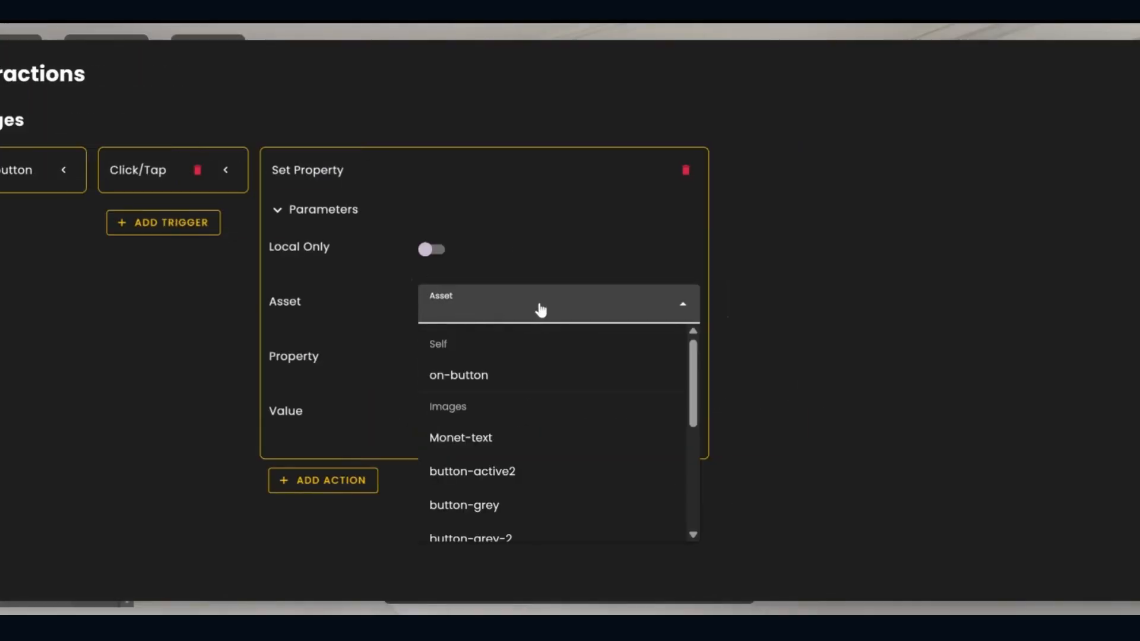
pyautogui.click(519, 385)
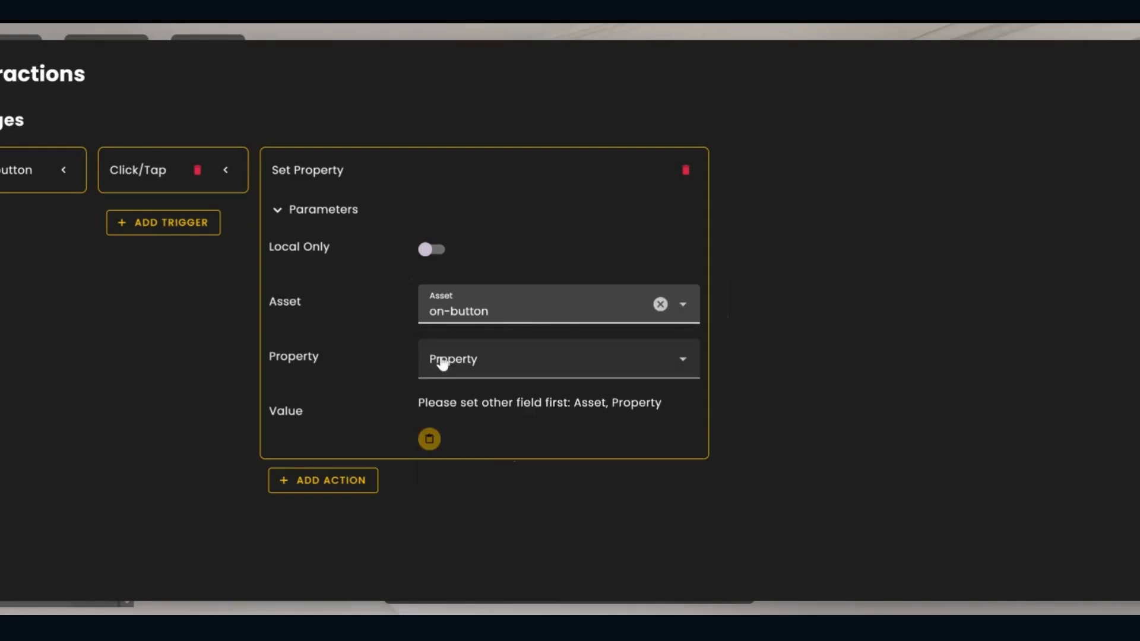
pyautogui.click(585, 368)
pyautogui.click(509, 501)
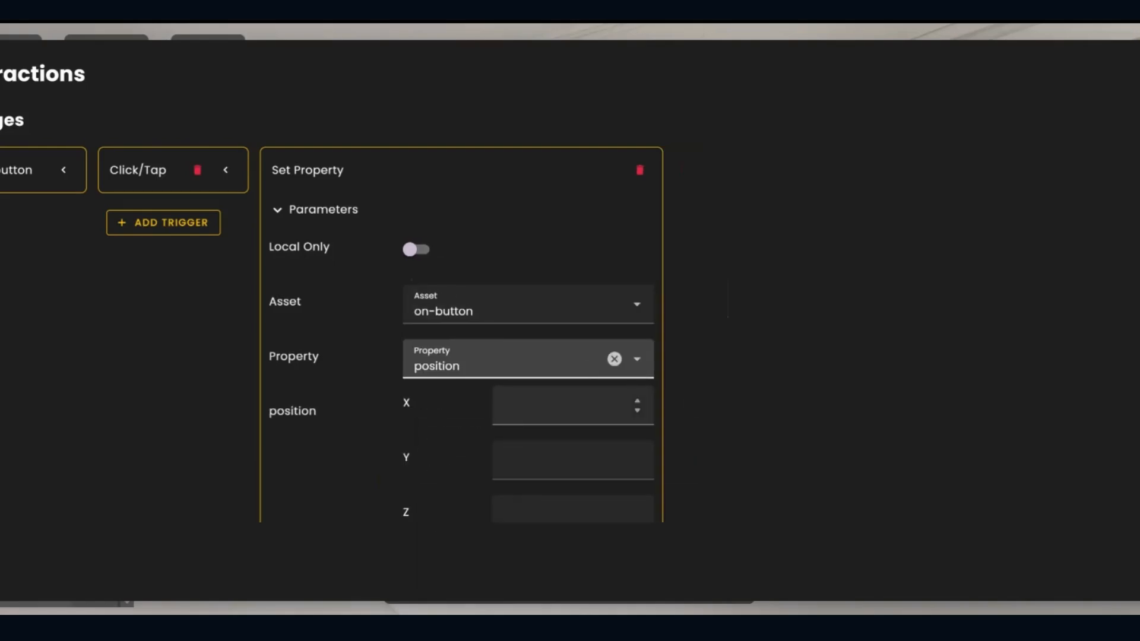
pyautogui.scroll(-2, 416, 463)
pyautogui.click(414, 465)
pyautogui.click(534, 372)
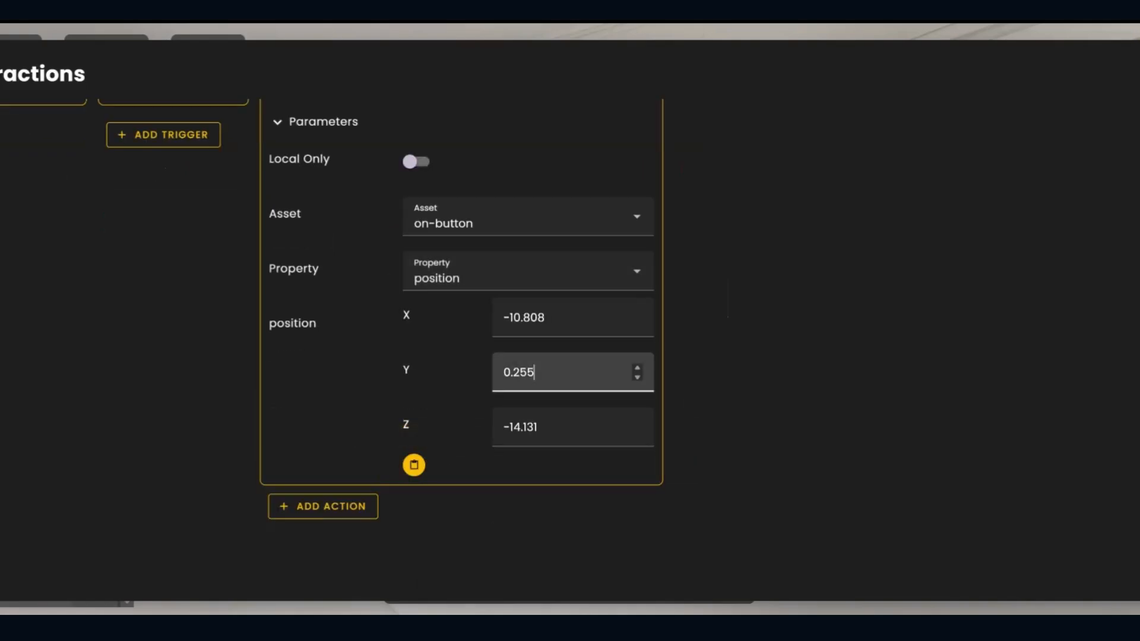
pyautogui.write('-2')
# Step: Add a second Set Property action to the on-button's Click/Tap trigger
pyautogui.scroll(-1, 344, 483)
pyautogui.click(344, 474)
pyautogui.click(511, 298)
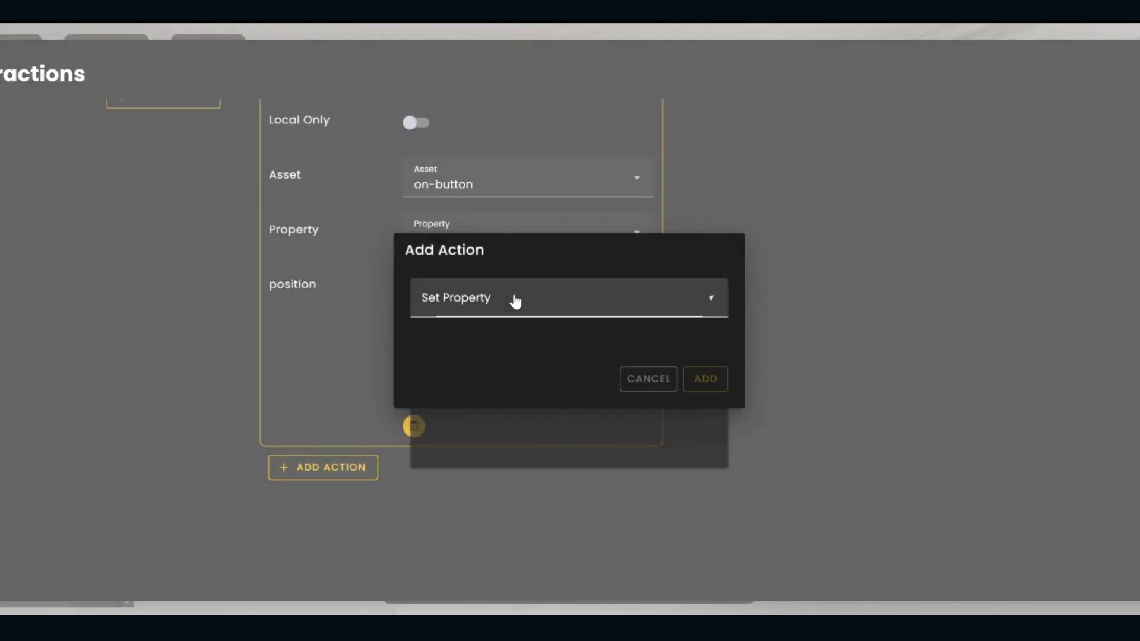
pyautogui.click(480, 347)
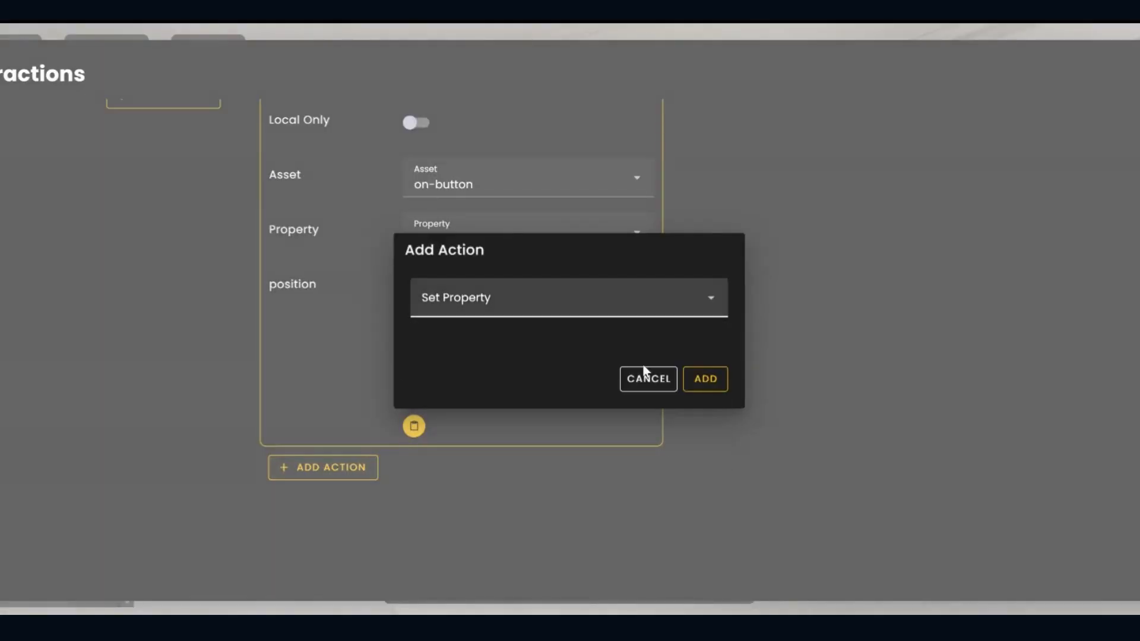
pyautogui.click(713, 380)
# Step: Make the second action set off-button's position to X -10.849, Y 0.5 and Z -14.222
pyautogui.scroll(-3, 471, 437)
pyautogui.scroll(-2, 479, 313)
pyautogui.click(480, 297)
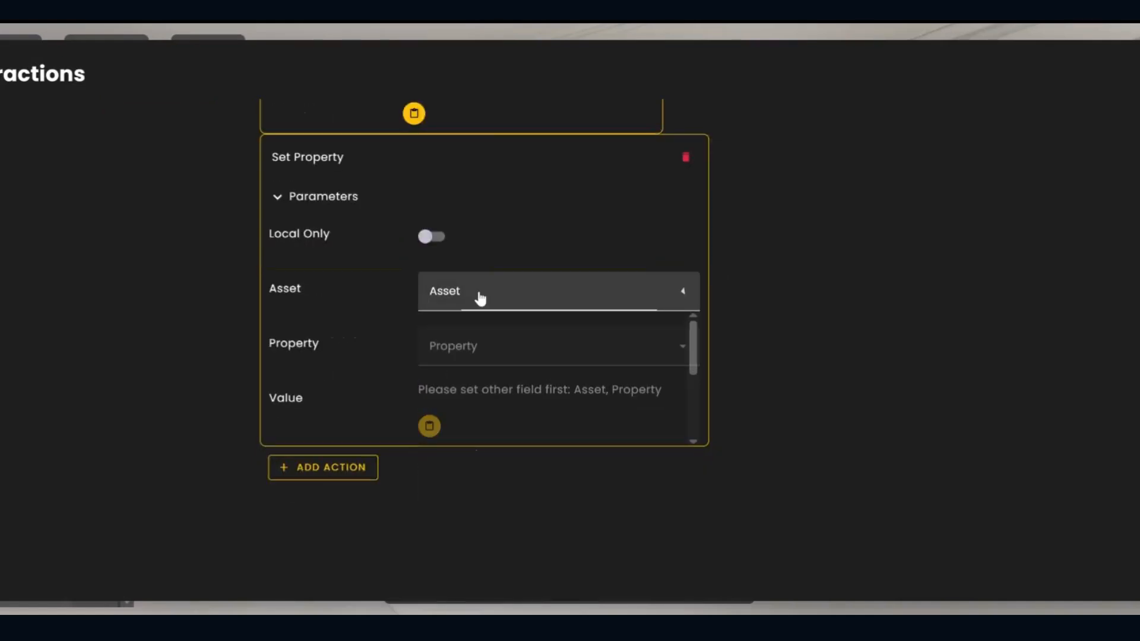
pyautogui.scroll(-3, 512, 451)
pyautogui.click(512, 454)
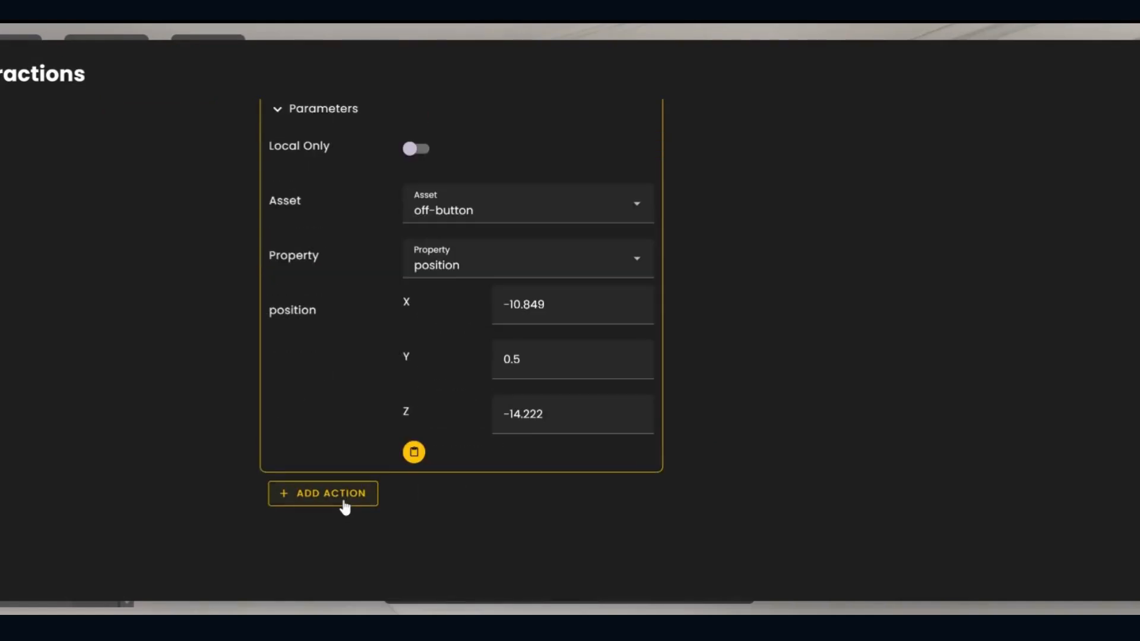
# Step: Add a third Set Property action for Monet-text's position, fill in its current coordinates and select the Y value
pyautogui.click(344, 496)
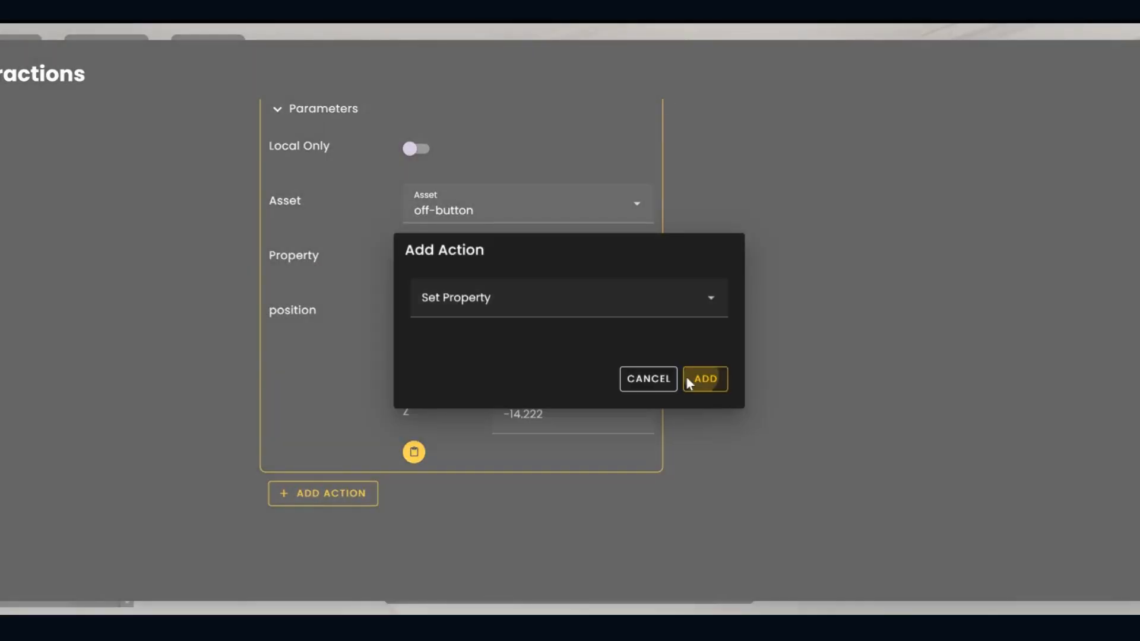
pyautogui.click(688, 381)
pyautogui.scroll(-5, 649, 428)
pyautogui.click(487, 297)
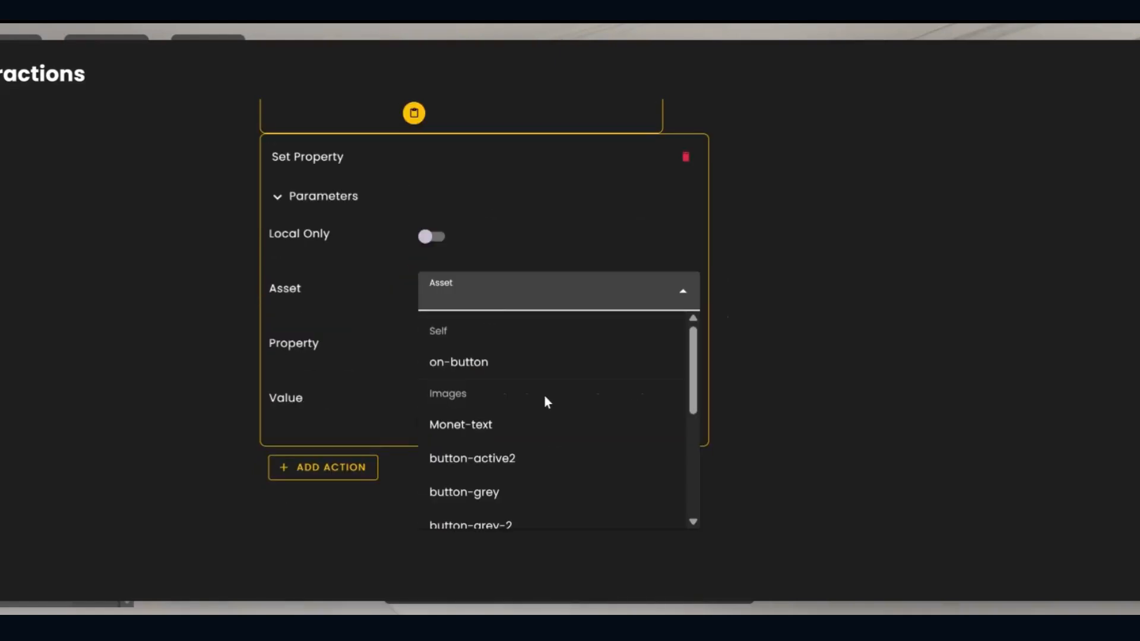
pyautogui.click(545, 426)
pyautogui.click(496, 364)
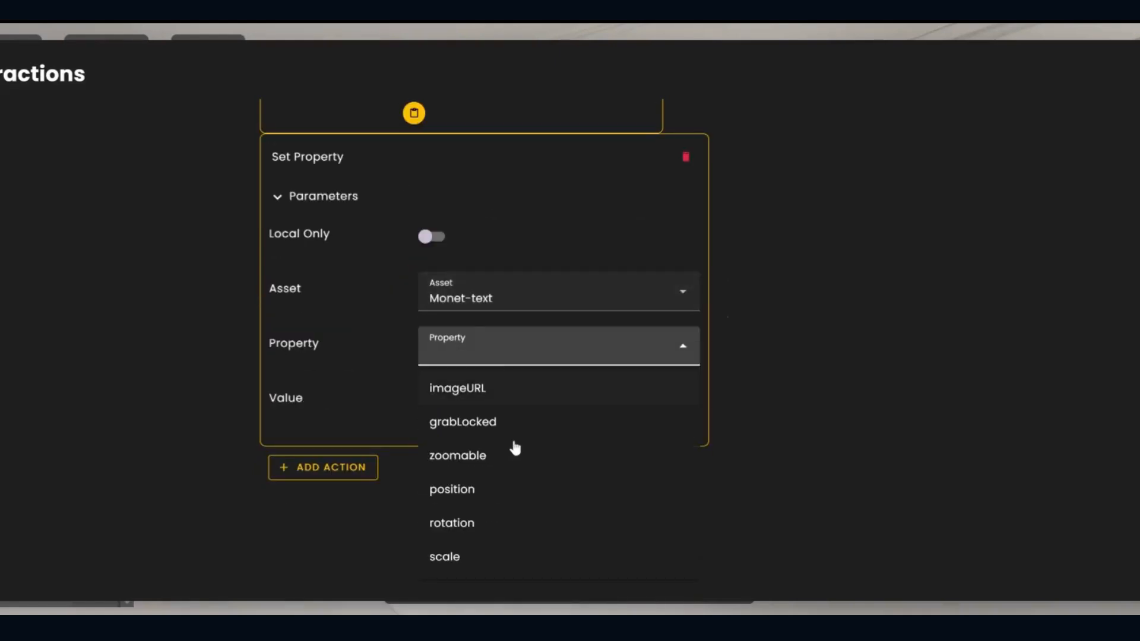
pyautogui.click(509, 490)
pyautogui.scroll(-2, 529, 440)
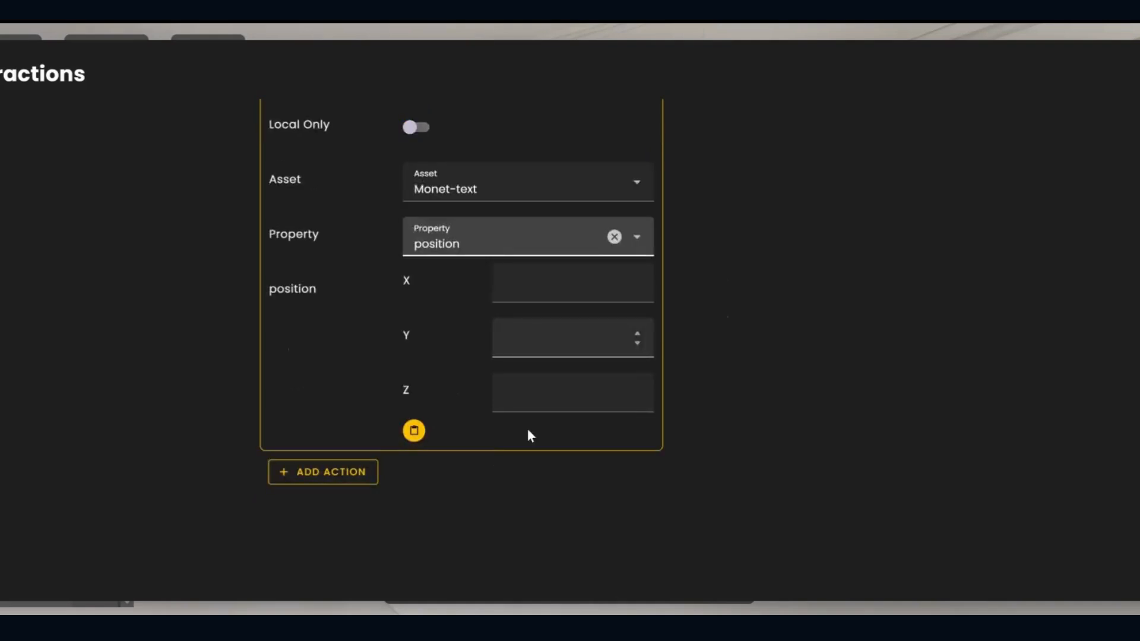
pyautogui.click(414, 427)
pyautogui.moveTo(529, 333); pyautogui.dragTo(498, 334)
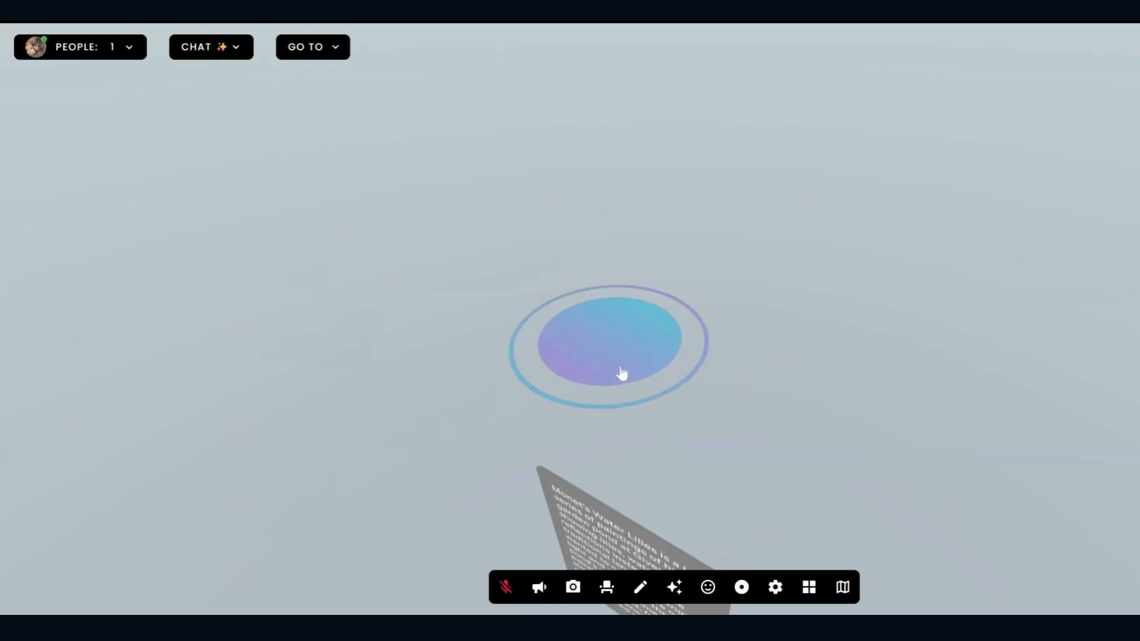
# Step: Open the off-button image's action editor and add a Click/Tap trigger
pyautogui.rightClick(622, 374)
pyautogui.click(659, 458)
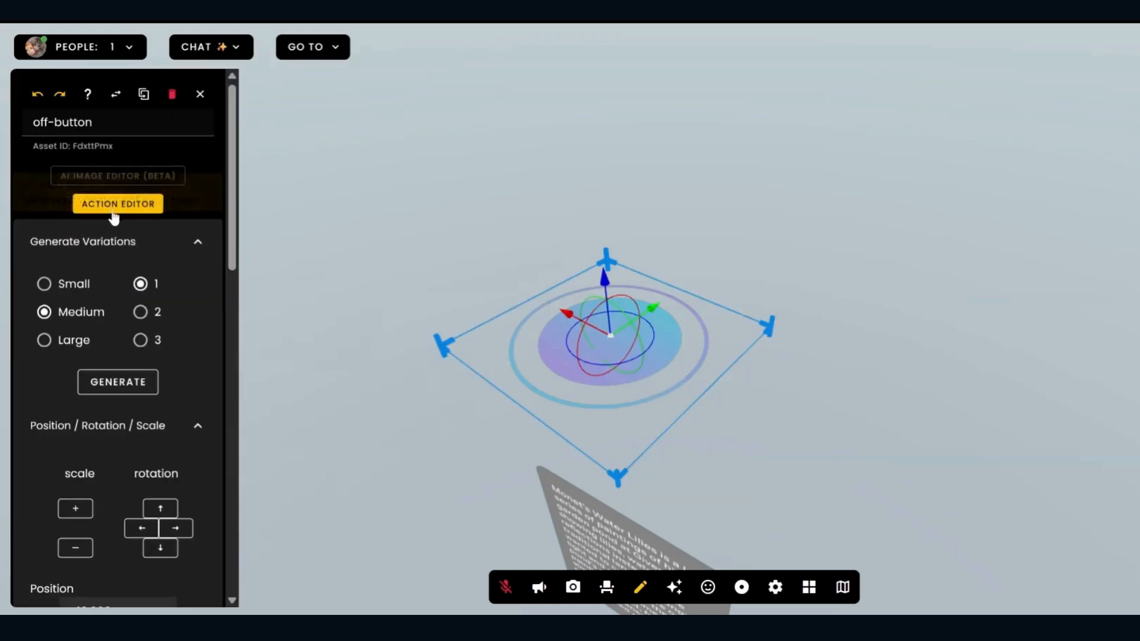
pyautogui.click(117, 201)
pyautogui.click(261, 168)
pyautogui.click(811, 379)
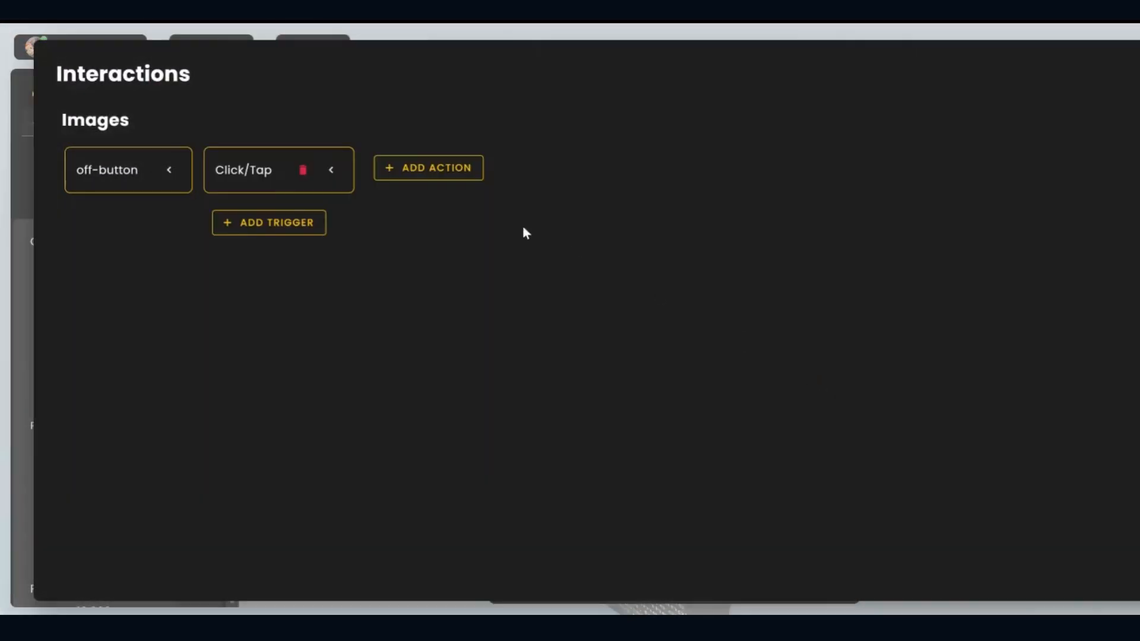
# Step: Add a Set Property action to the off-button's trigger that sets off-button's position to X -10.808, Y -2, Z -14.131
pyautogui.click(429, 168)
pyautogui.click(811, 379)
pyautogui.click(611, 309)
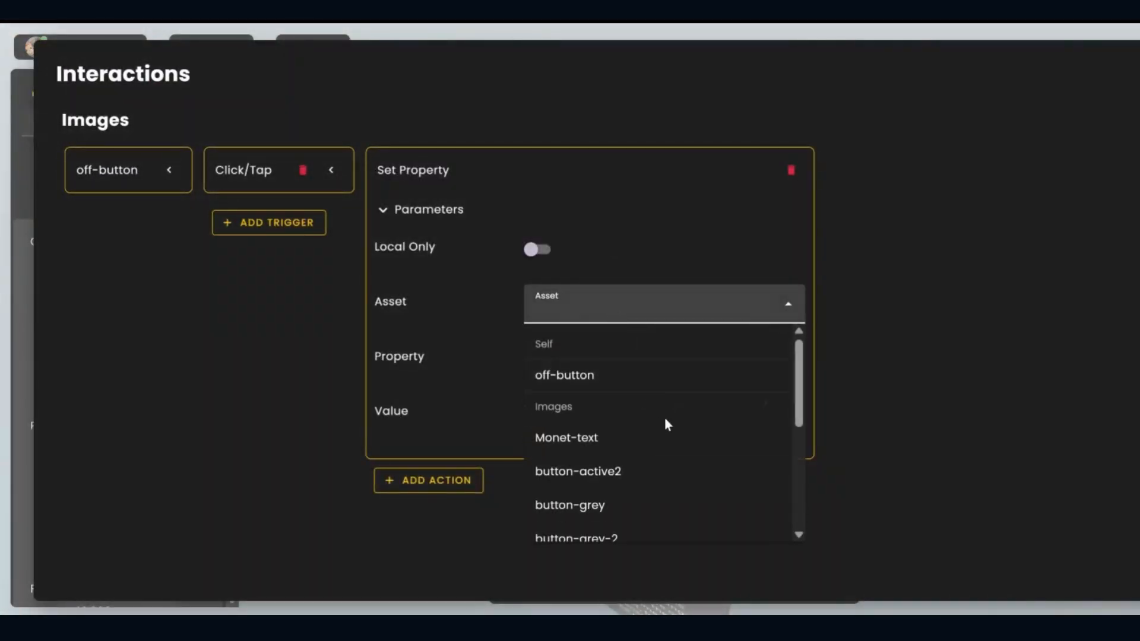
pyautogui.click(621, 389)
pyautogui.click(594, 343)
pyautogui.click(661, 486)
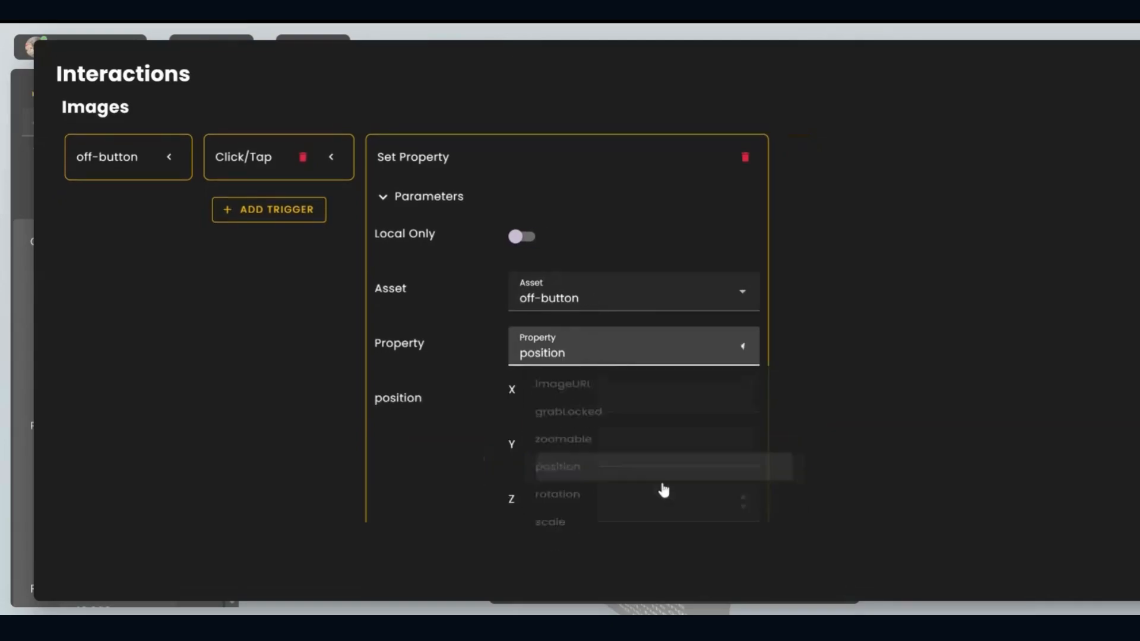
pyautogui.scroll(-2, 537, 410)
pyautogui.click(519, 426)
# Step: Add a second Set Property action to the off-button's Click/Tap trigger
pyautogui.click(430, 470)
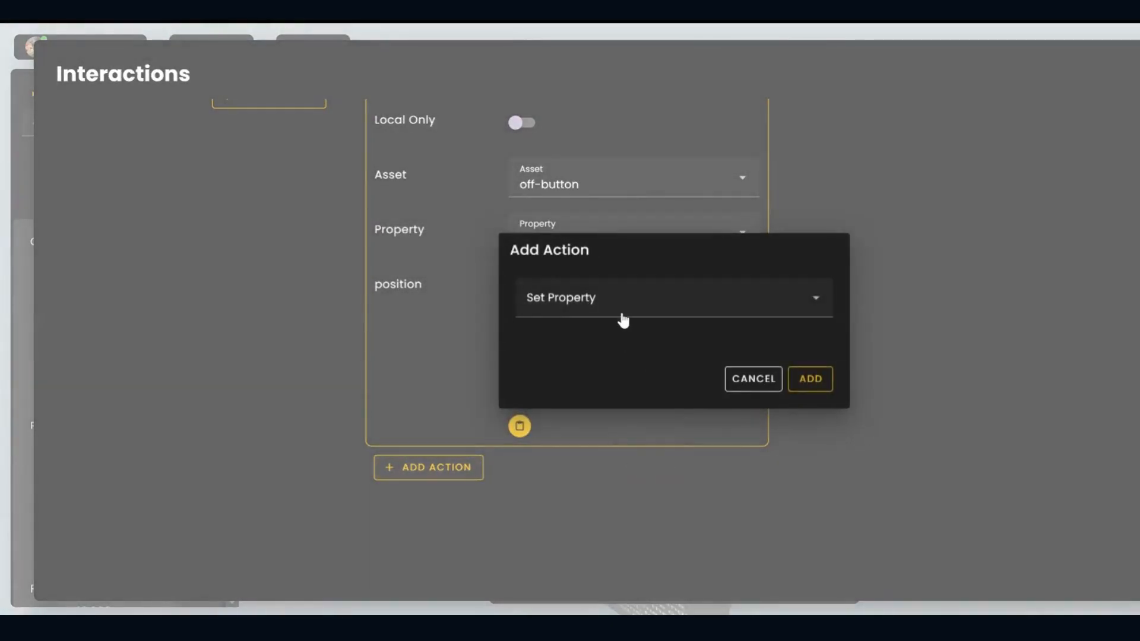
pyautogui.click(622, 308)
pyautogui.click(626, 343)
pyautogui.click(810, 379)
# Step: Make the off-button's second action set on-button's position to X -10.808, Y 0.3 and Z -14.131
pyautogui.scroll(-3, 682, 418)
pyautogui.click(605, 444)
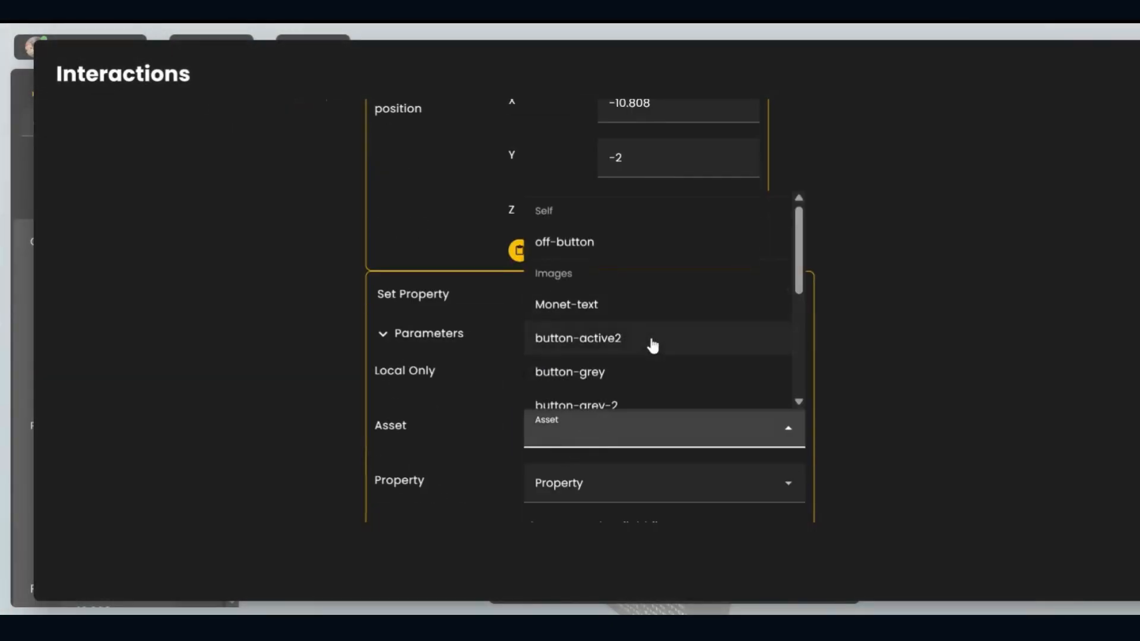
pyautogui.scroll(-3, 683, 359)
pyautogui.click(631, 337)
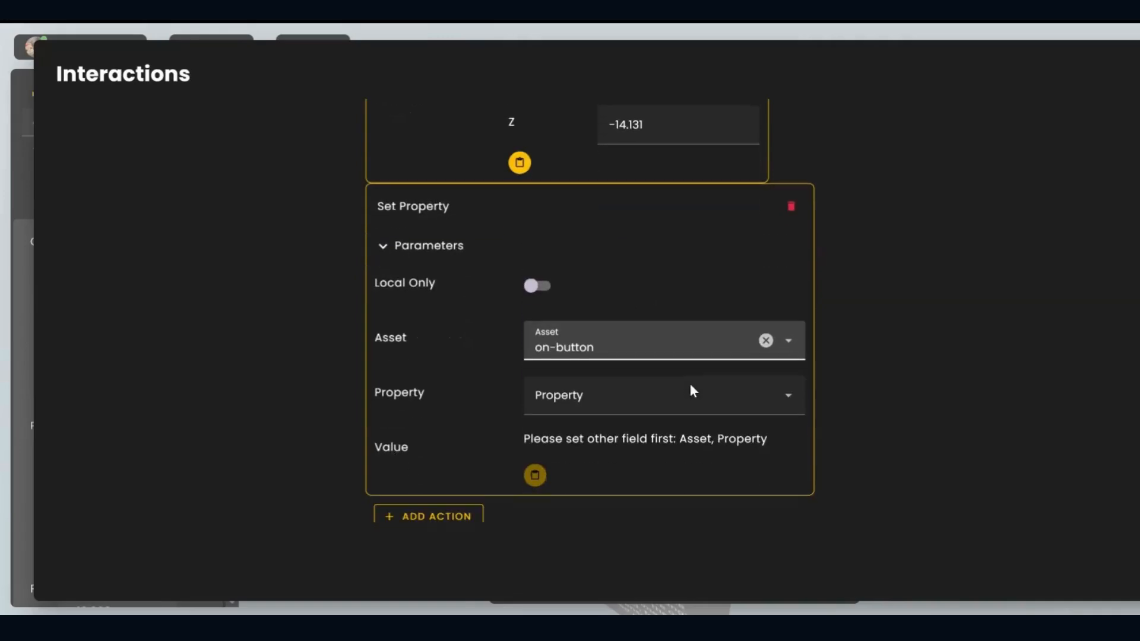
pyautogui.click(558, 395)
pyautogui.click(569, 296)
pyautogui.scroll(-3, 592, 454)
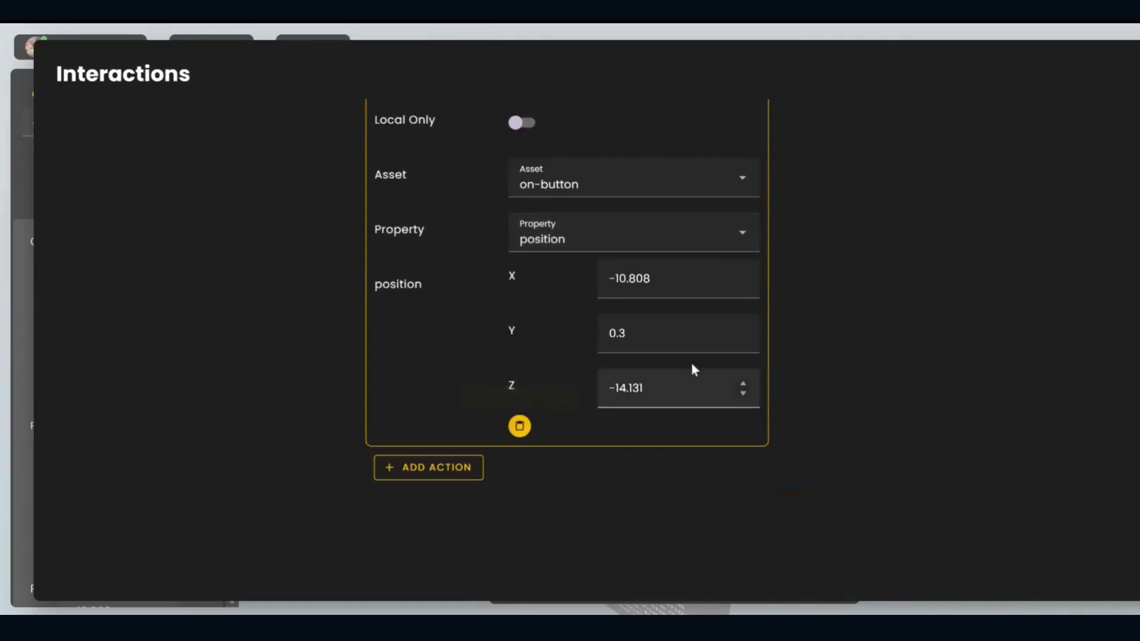
# Step: Add a third Set Property action to the off-button's Click/Tap trigger
pyautogui.click(428, 467)
pyautogui.click(638, 303)
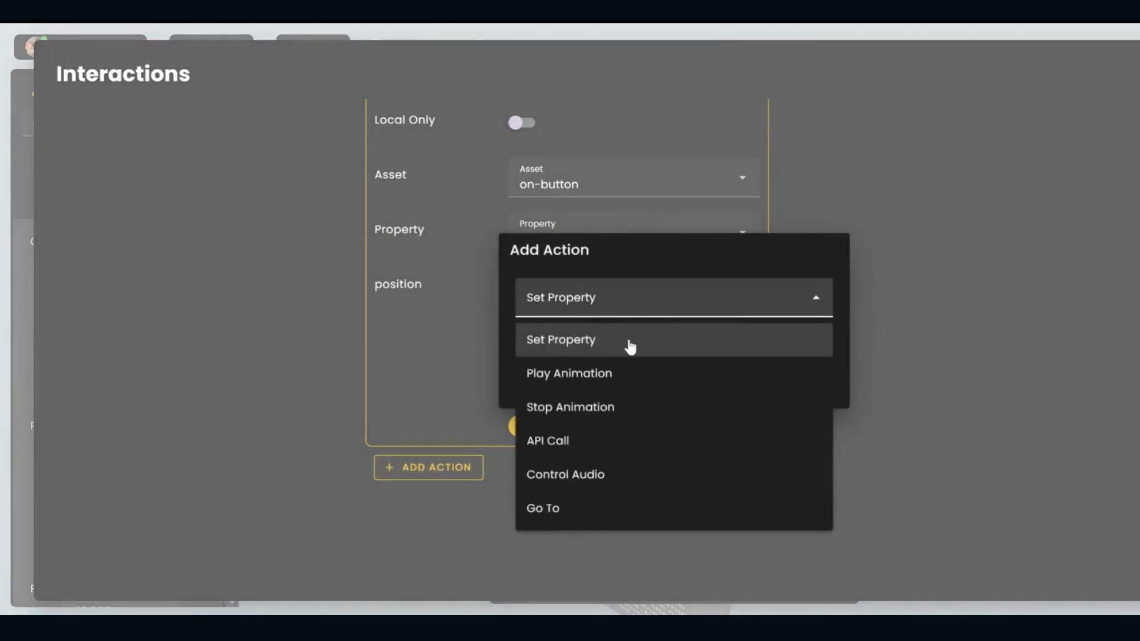
pyautogui.click(630, 347)
pyautogui.click(790, 383)
# Step: Set the off-button's third action to control the position property of Monet-text
pyautogui.click(603, 345)
pyautogui.scroll(-2, 683, 454)
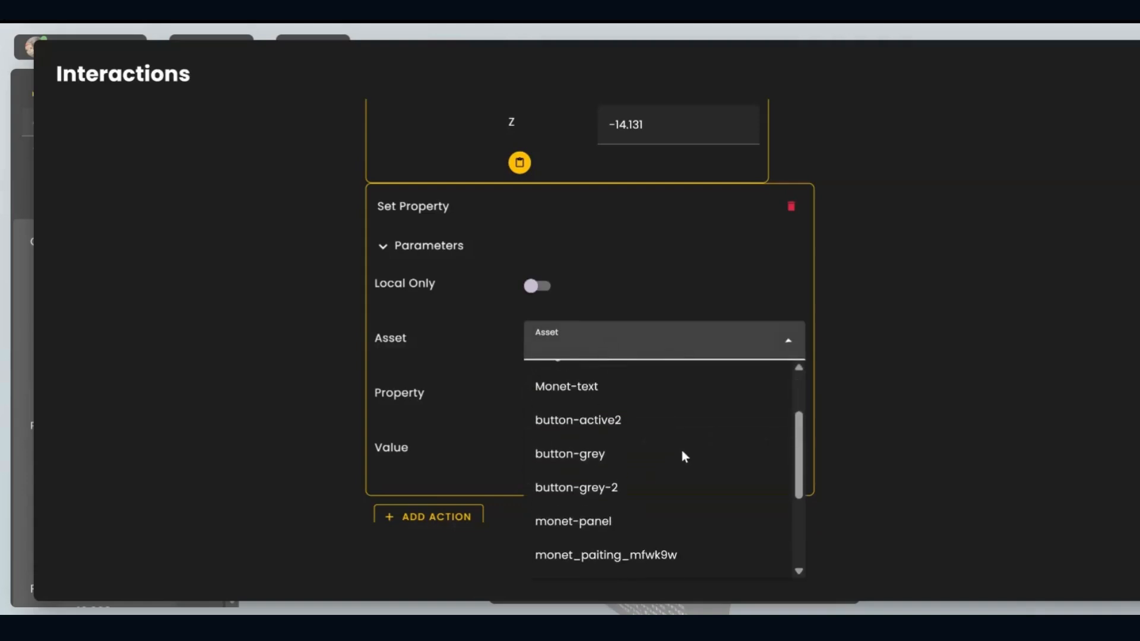
pyautogui.click(683, 388)
pyautogui.click(713, 402)
pyautogui.click(611, 285)
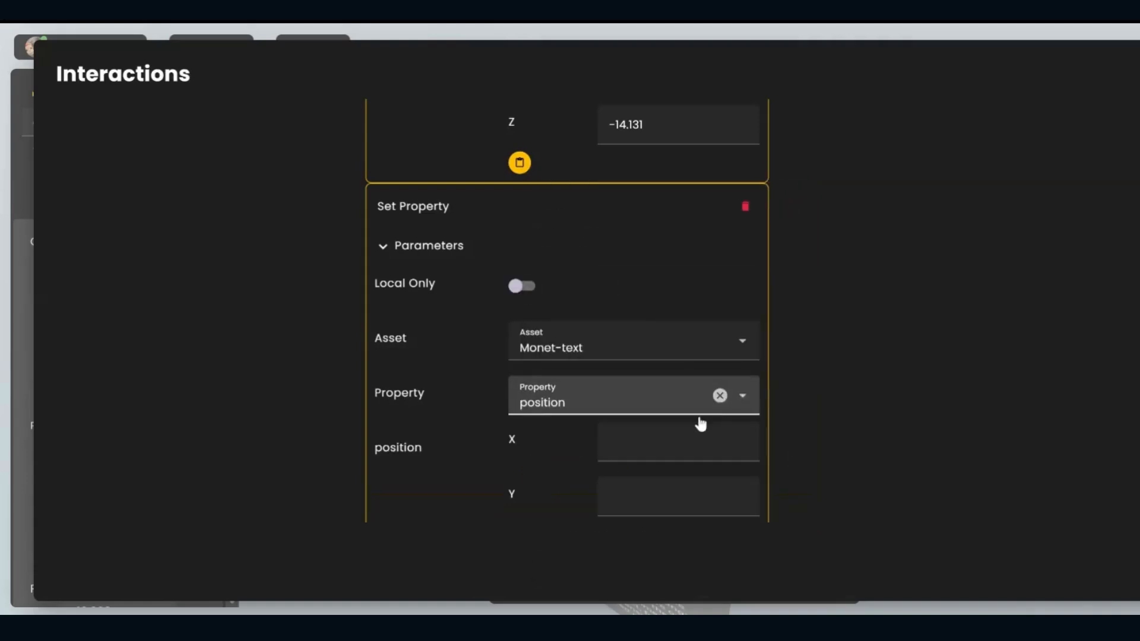
pyautogui.scroll(-3, 701, 423)
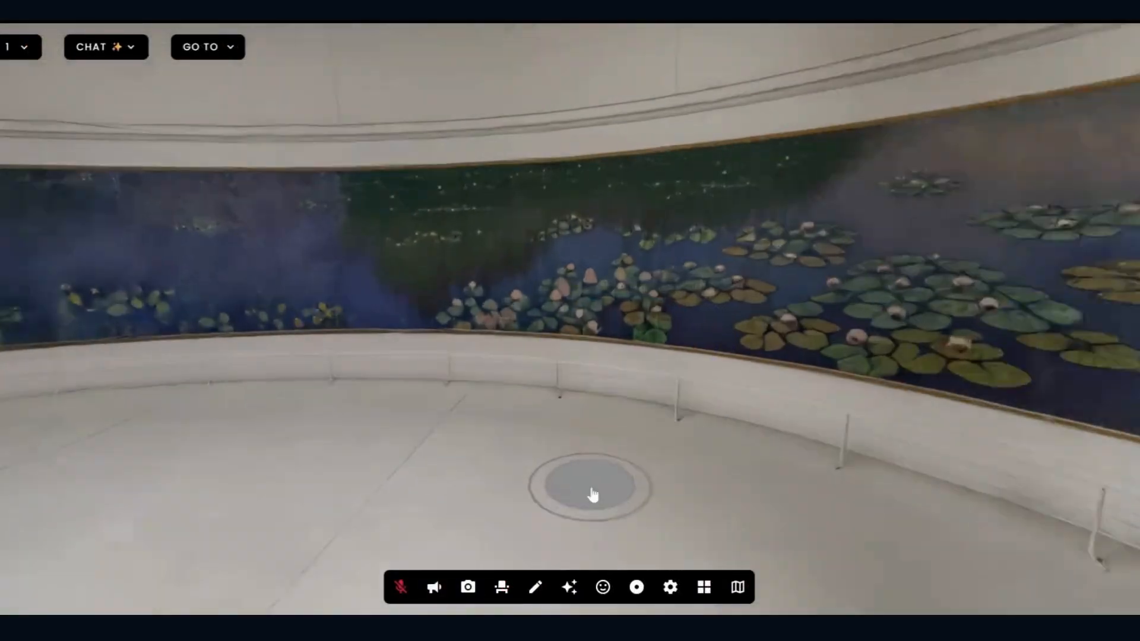
# Step: Test the toggle in the gallery by switching the Monet information panel on and off again
pyautogui.click(592, 495)
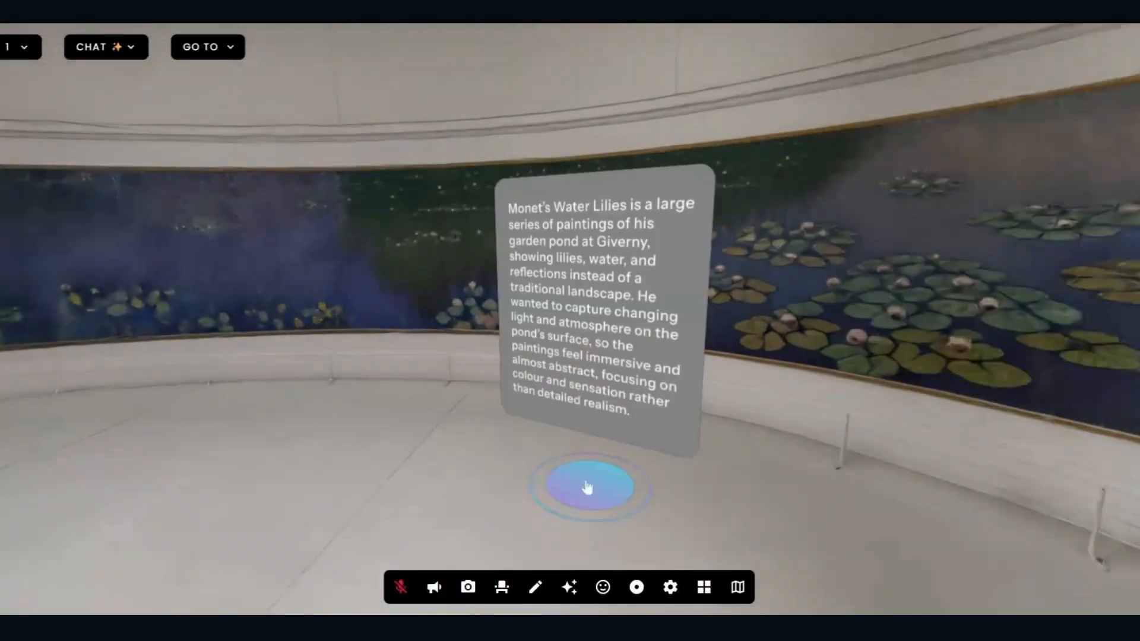
pyautogui.click(587, 488)
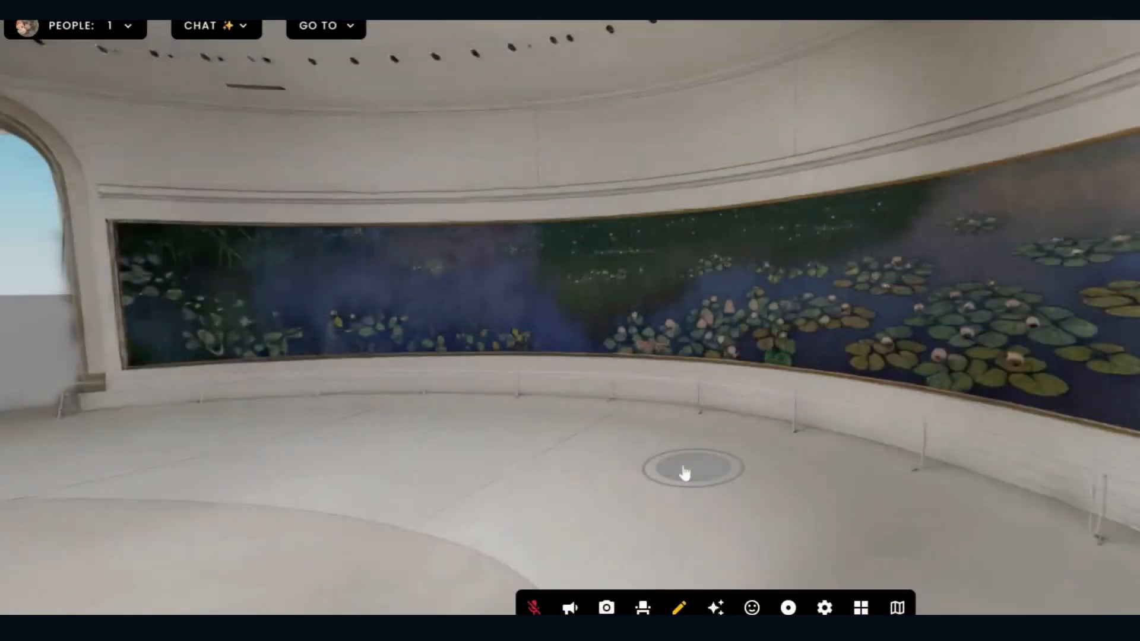
# Step: Duplicate the on-button image and move the copy across the gallery floor to a spot near the bench
pyautogui.click(685, 474)
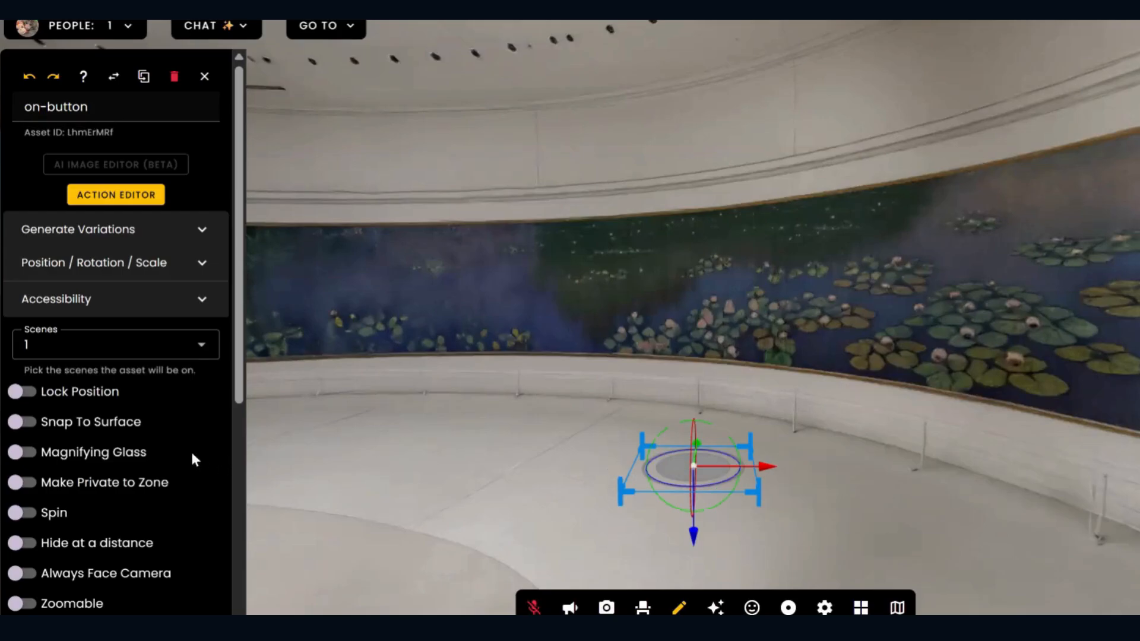
pyautogui.click(145, 78)
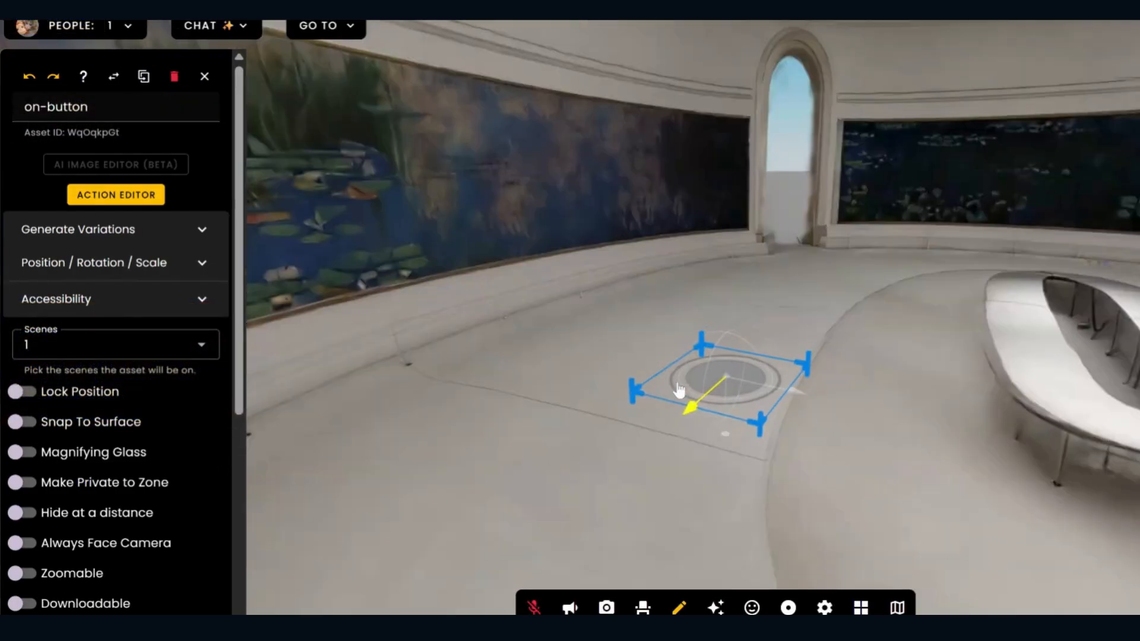
pyautogui.moveTo(680, 389); pyautogui.dragTo(672, 396)
pyautogui.moveTo(787, 407); pyautogui.dragTo(550, 388)
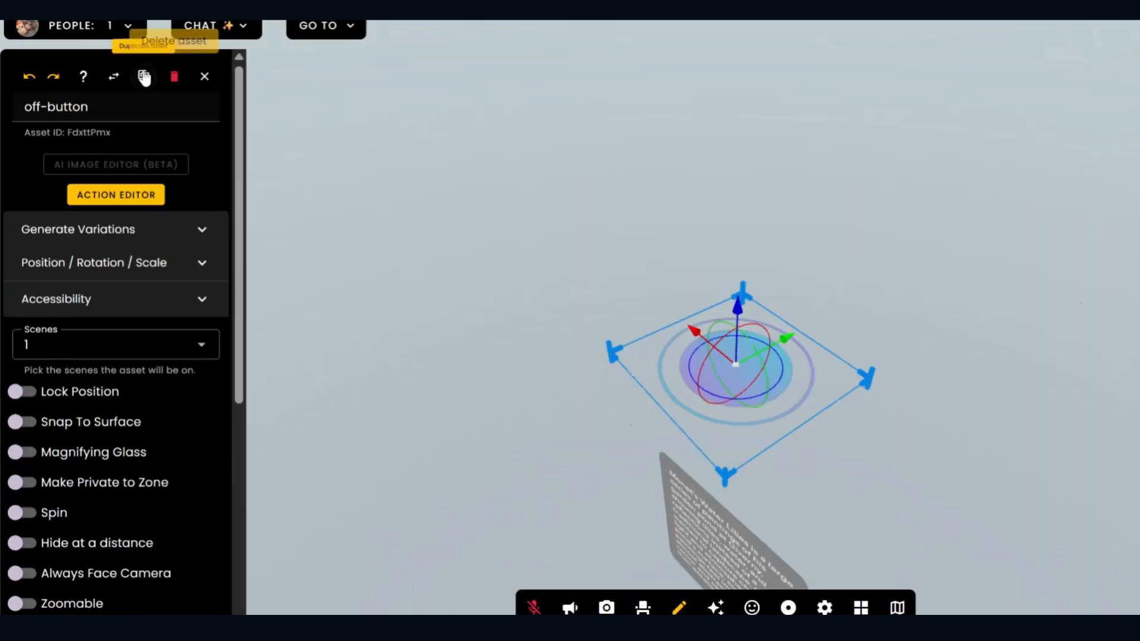
# Step: Move the Monet-paintings image near the off-button copy outside the gallery, and open the Action Editor for button-grey-2
pyautogui.moveTo(1138, 433); pyautogui.dragTo(267, 437)
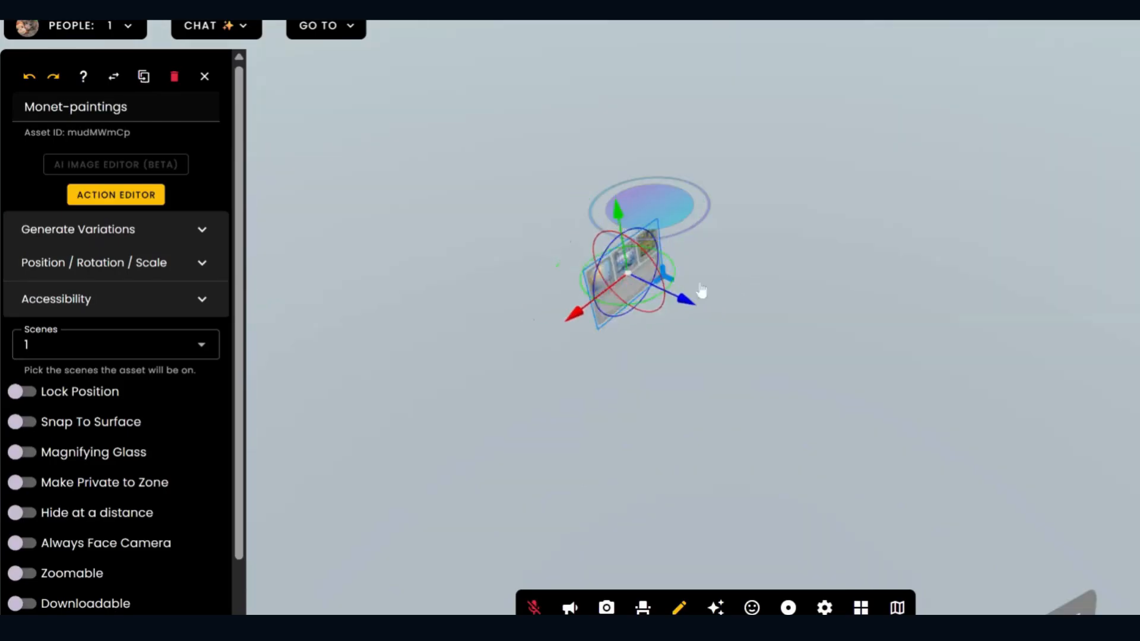
pyautogui.moveTo(700, 285)
pyautogui.mouseDown()
pyautogui.moveTo(726, 288)
pyautogui.moveTo(716, 257)
pyautogui.mouseUp()
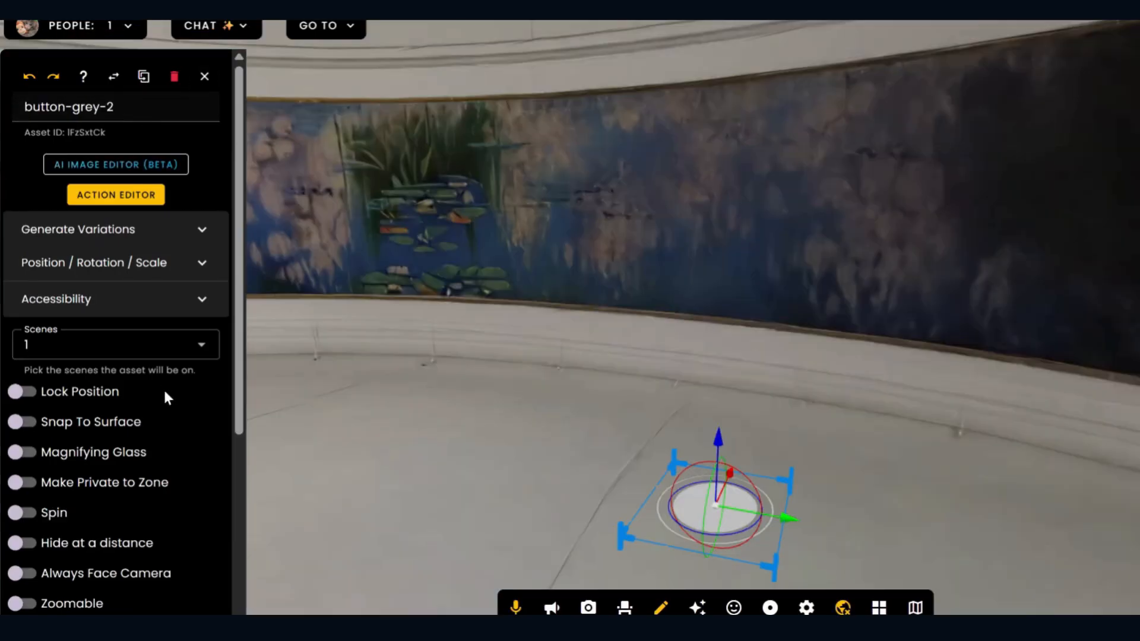
pyautogui.scroll(-5, 160, 395)
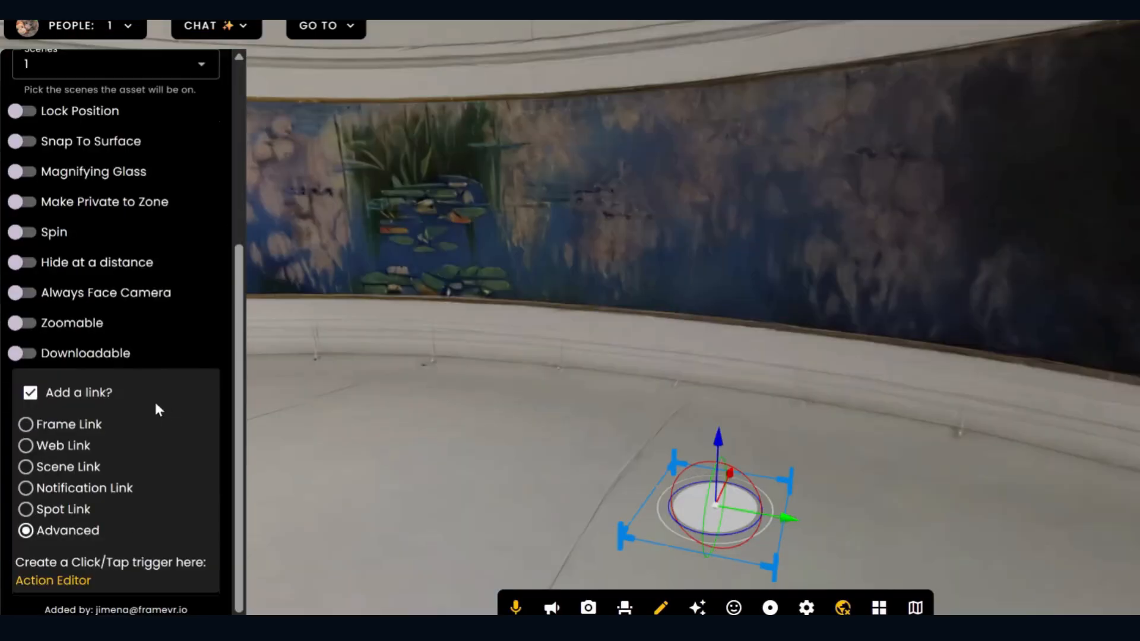
pyautogui.click(76, 582)
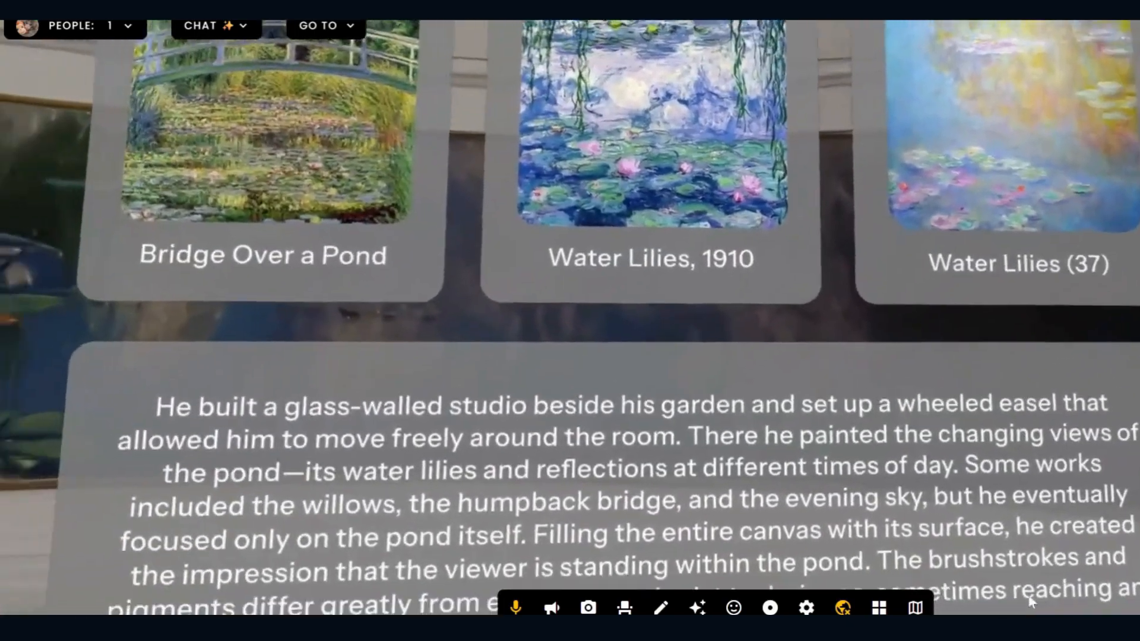
# Step: Step back to view the Monet paintings panel and its text in the gallery
pyautogui.press('s')
pyautogui.moveTo(1032, 603); pyautogui.dragTo(1002, 624)
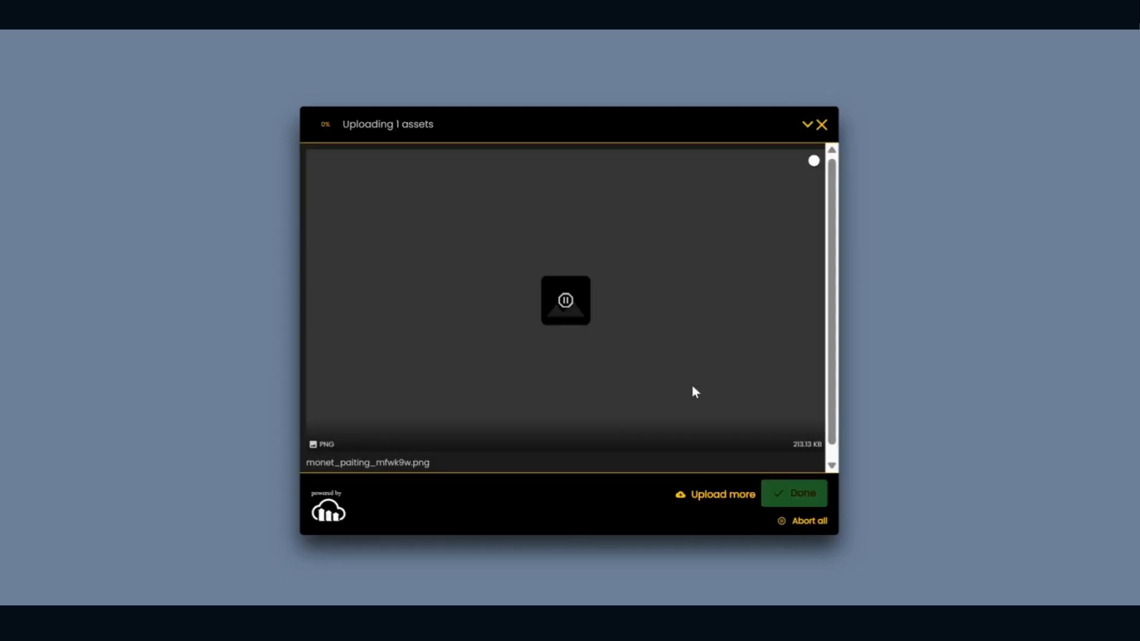
# Step: Finish uploading monet_paiting_mfwk9w.png, select the placed image and enable a link on it
pyautogui.click(794, 510)
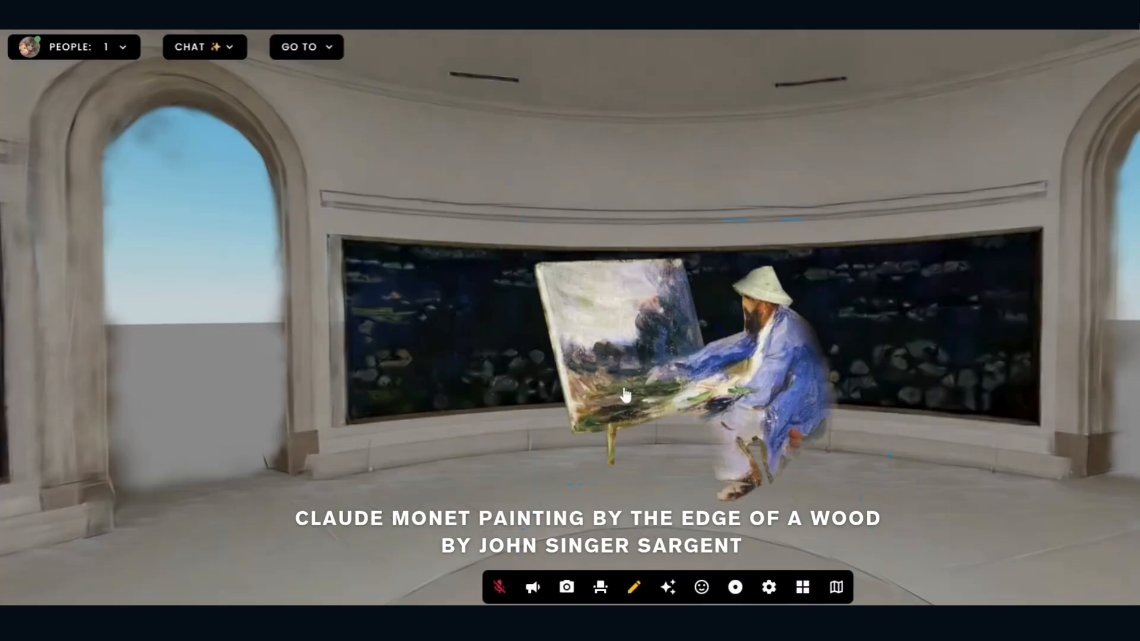
pyautogui.click(625, 395)
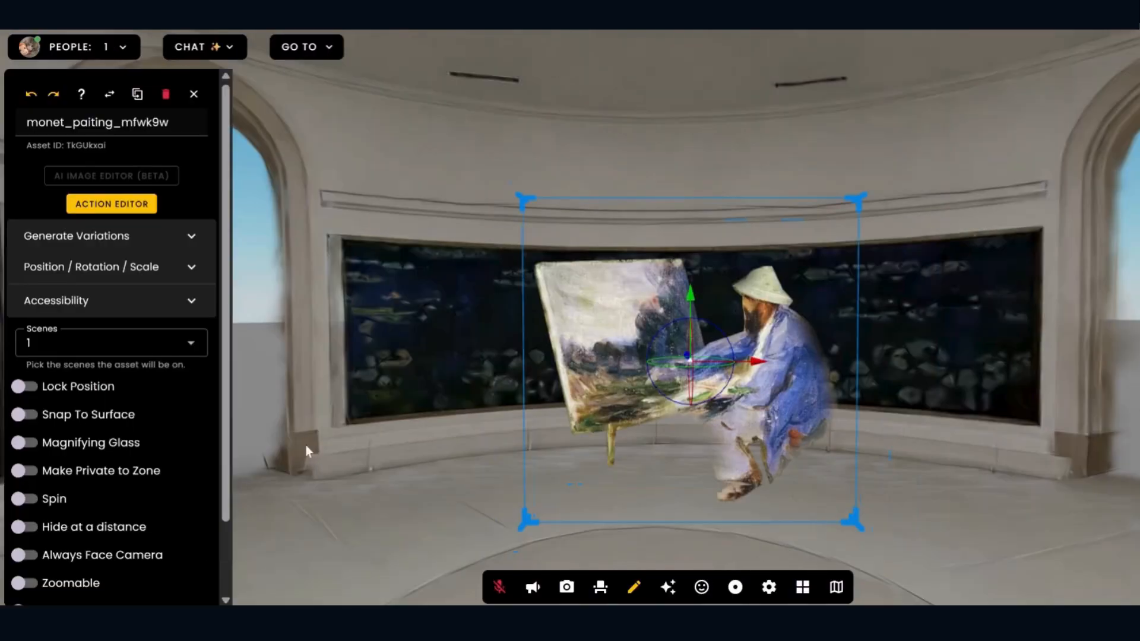
pyautogui.scroll(-2, 177, 442)
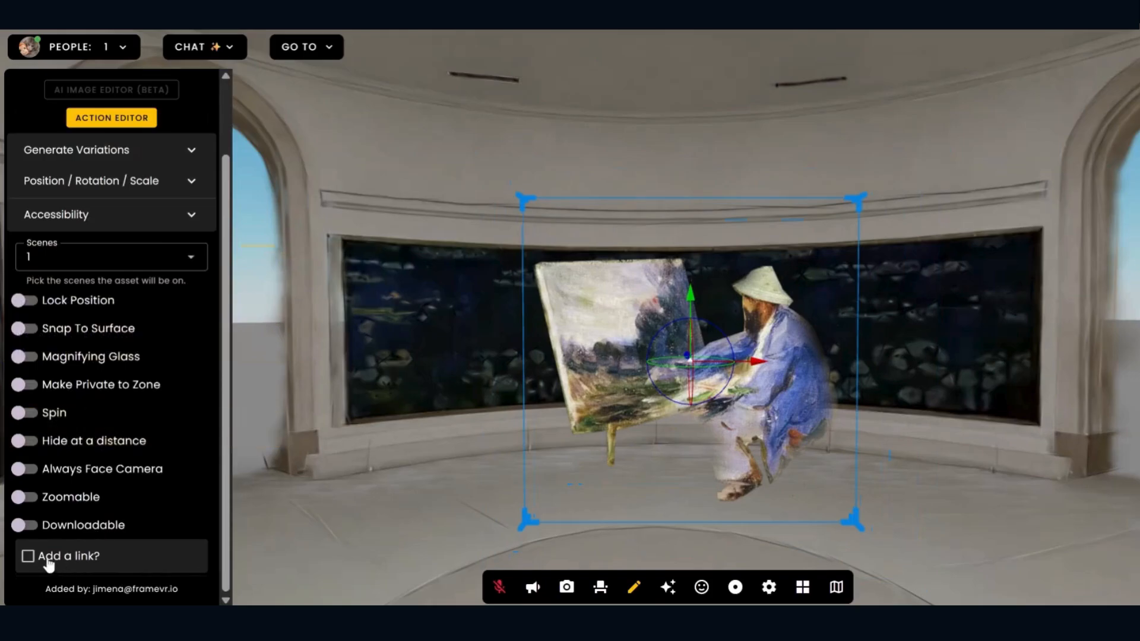
pyautogui.click(28, 557)
pyautogui.scroll(-3, 105, 534)
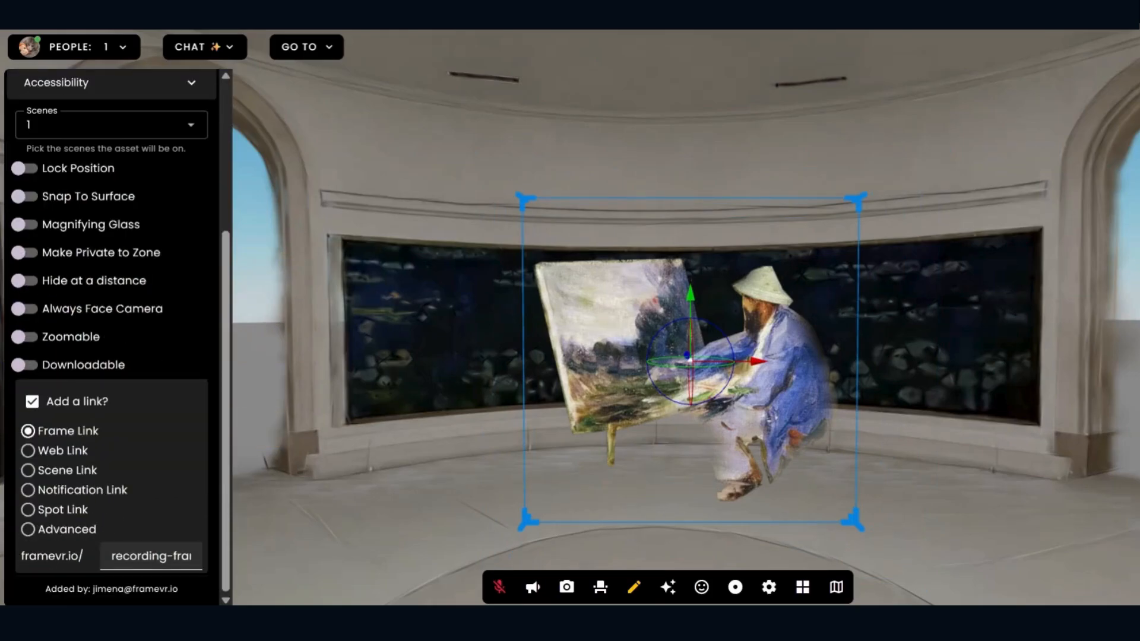
# Step: Set the image's link to a Web Link to Wikipedia's Claude_Monet page, opening in an Embedded Overlay, and save it
pyautogui.click(27, 455)
pyautogui.scroll(-2, 92, 477)
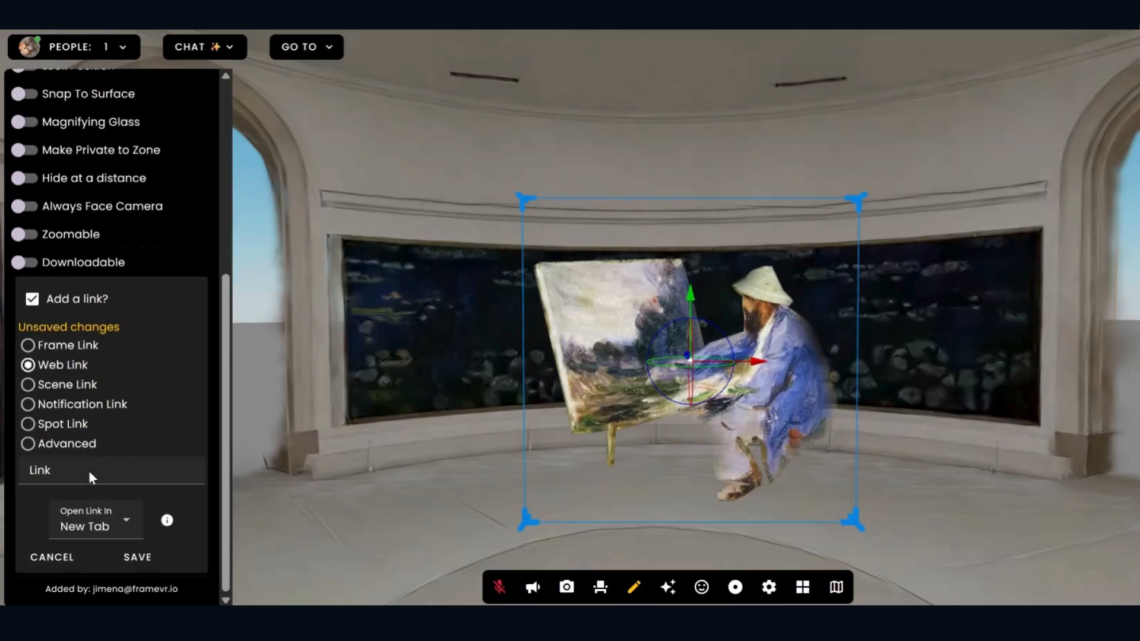
pyautogui.click(92, 477)
pyautogui.hotkey('ctrl', 'v')
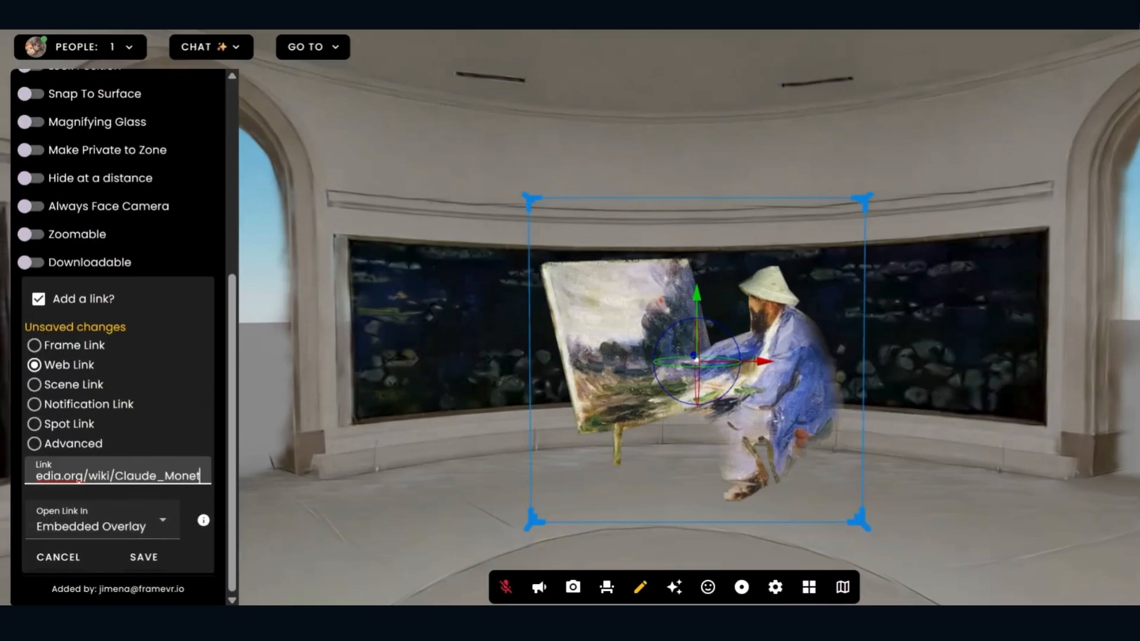
pyautogui.click(144, 558)
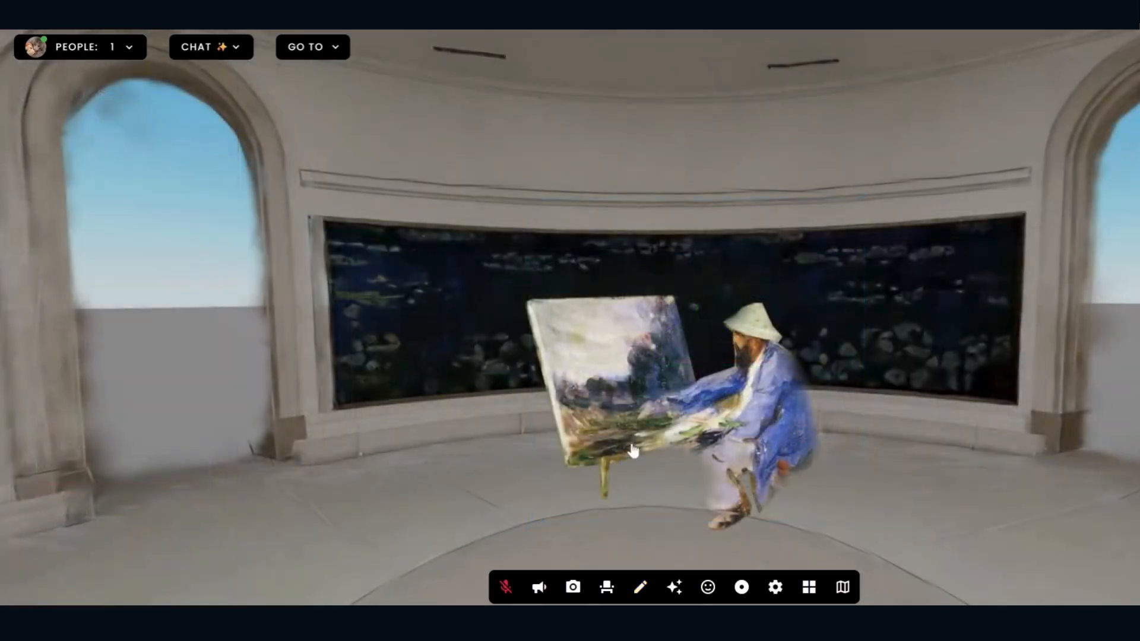
# Step: Test the painter image's link by opening the Wikipedia overlay and scrolling through the Claude Monet article
pyautogui.click(633, 452)
pyautogui.click(610, 331)
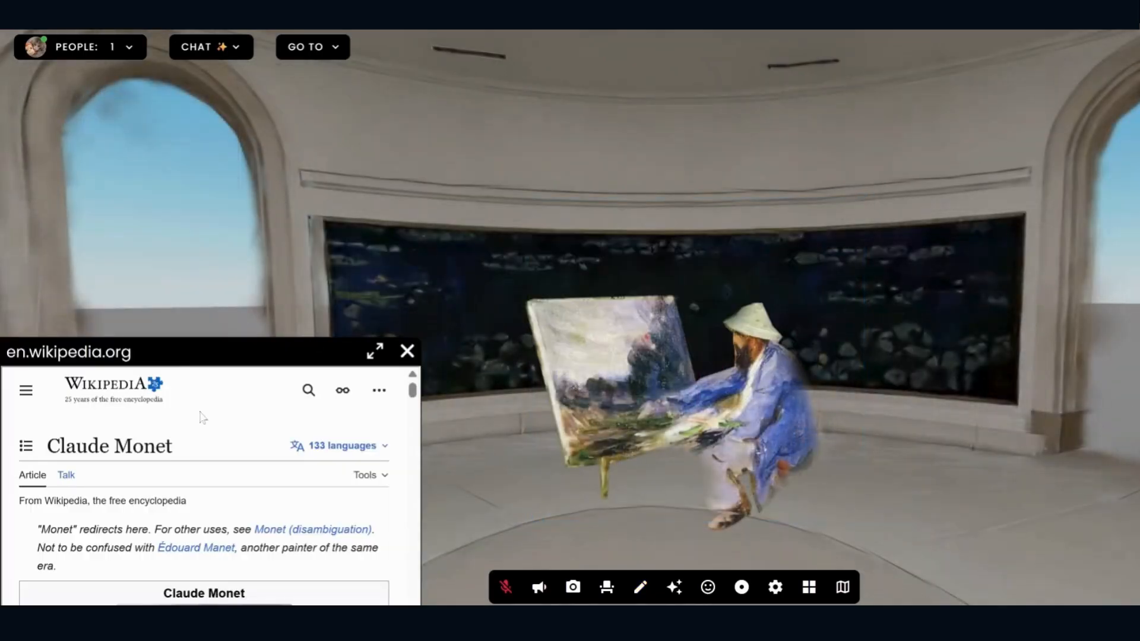
pyautogui.scroll(-15, 359, 488)
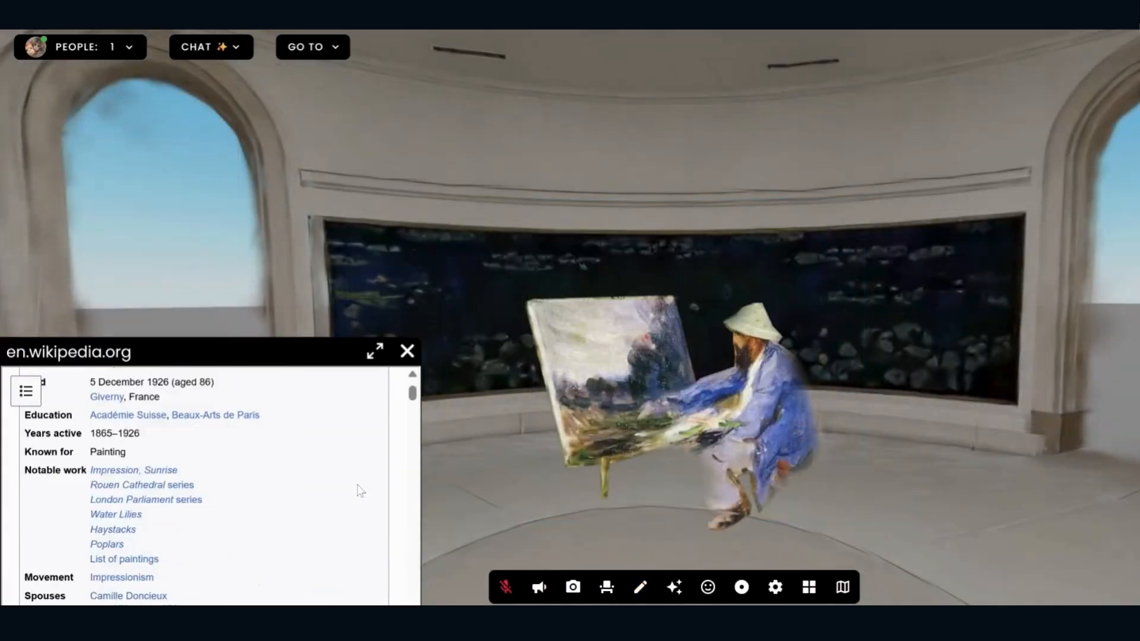
pyautogui.scroll(-2, 360, 490)
pyautogui.moveTo(420, 339); pyautogui.dragTo(395, 347)
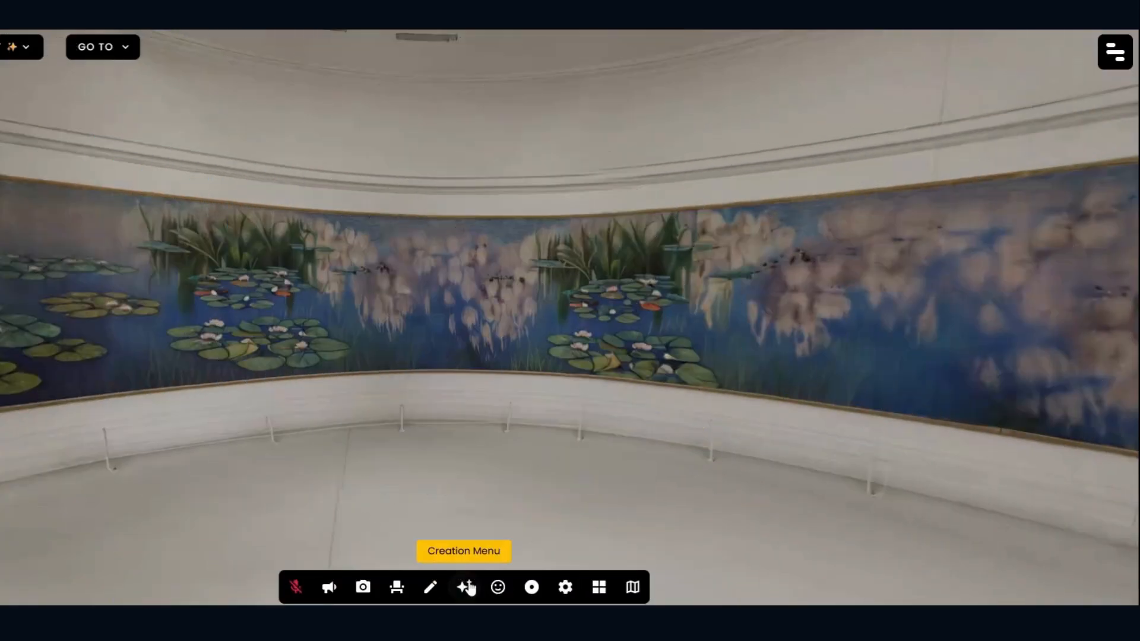
# Step: Add the 3D model Model.glb to this Frame with Optimize on
pyautogui.click(466, 587)
pyautogui.click(387, 432)
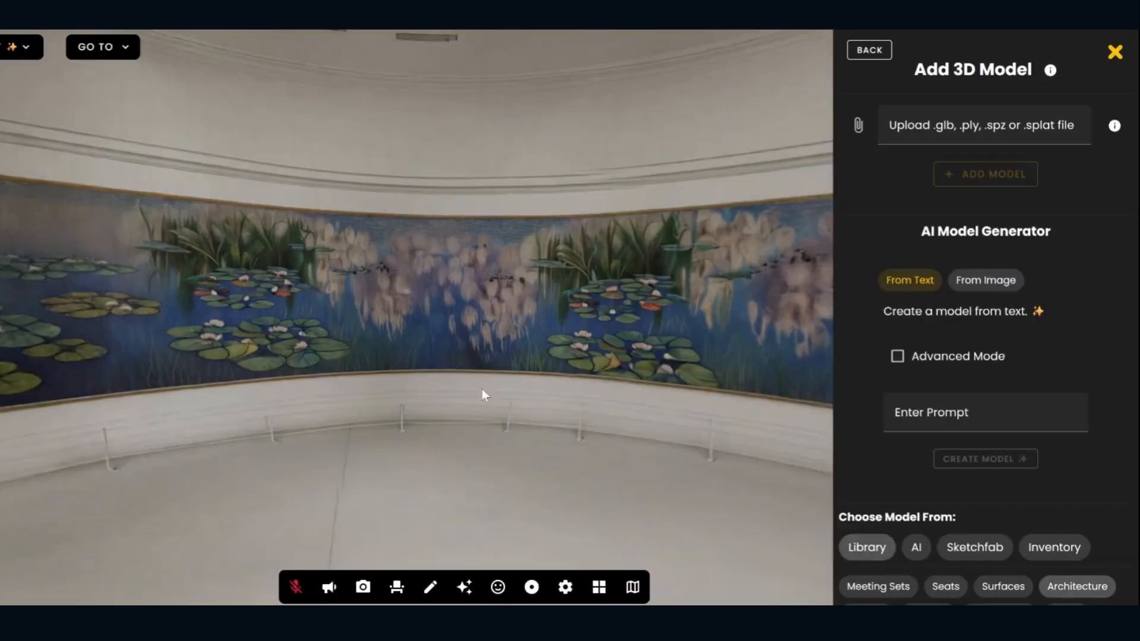
pyautogui.click(863, 138)
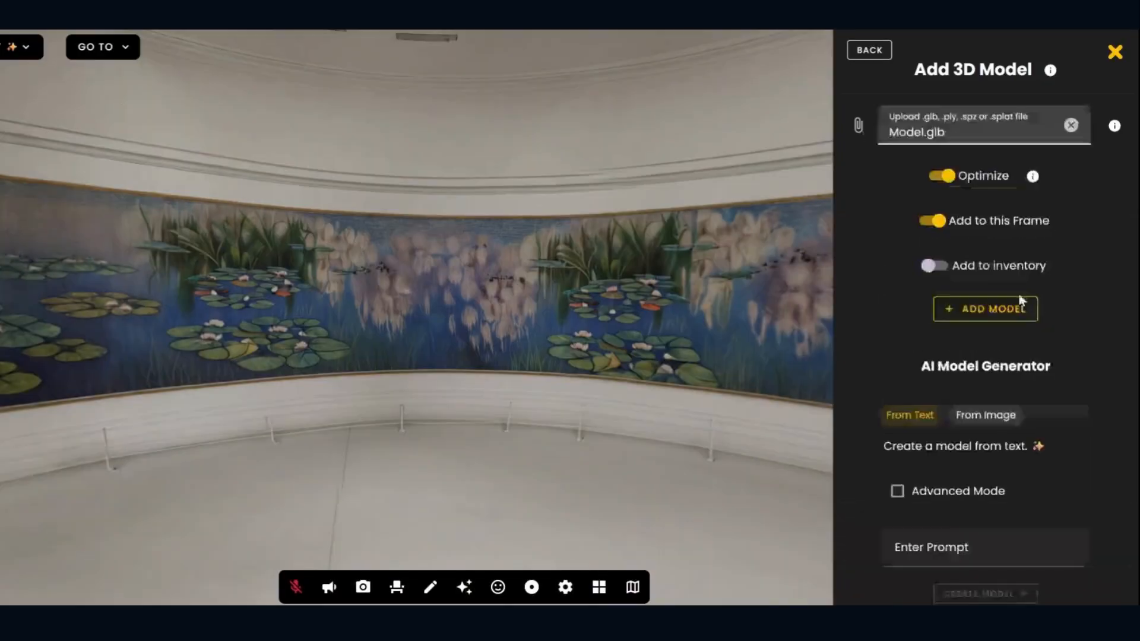
pyautogui.click(972, 310)
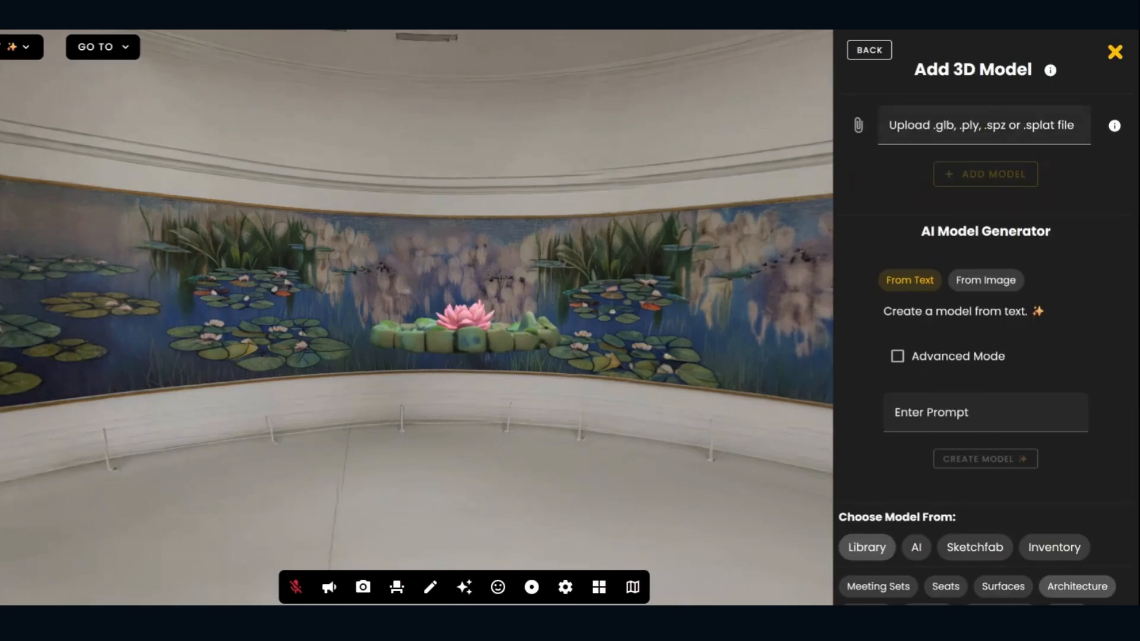
pyautogui.click(1115, 52)
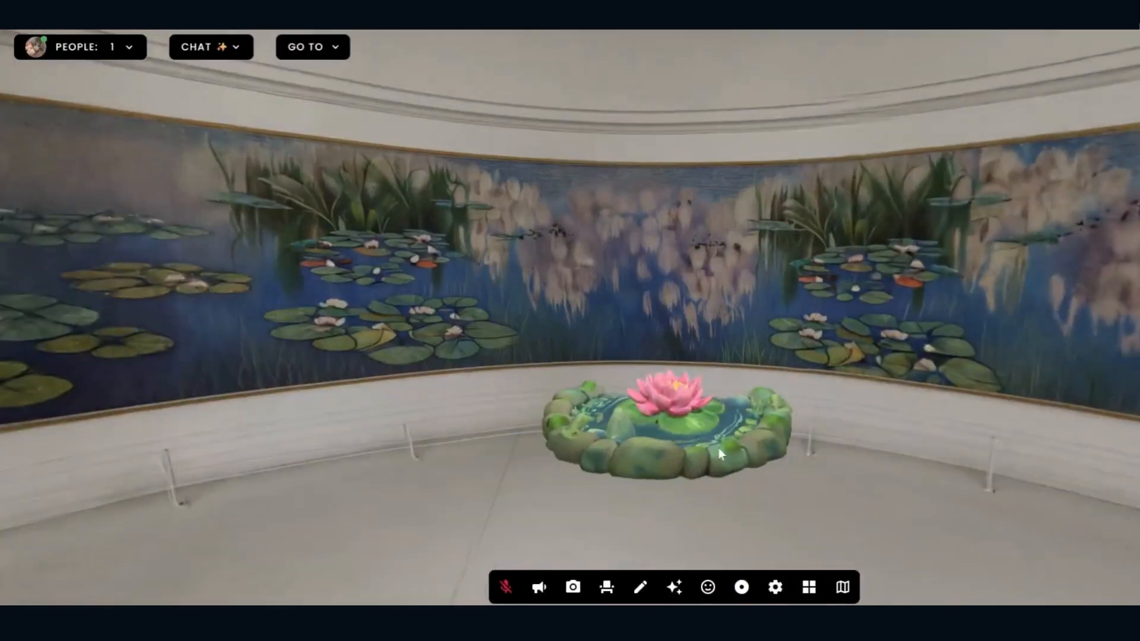
# Step: Open the interactions of the water lily pond model and add a Click/Tap trigger
pyautogui.rightClick(721, 455)
pyautogui.click(746, 540)
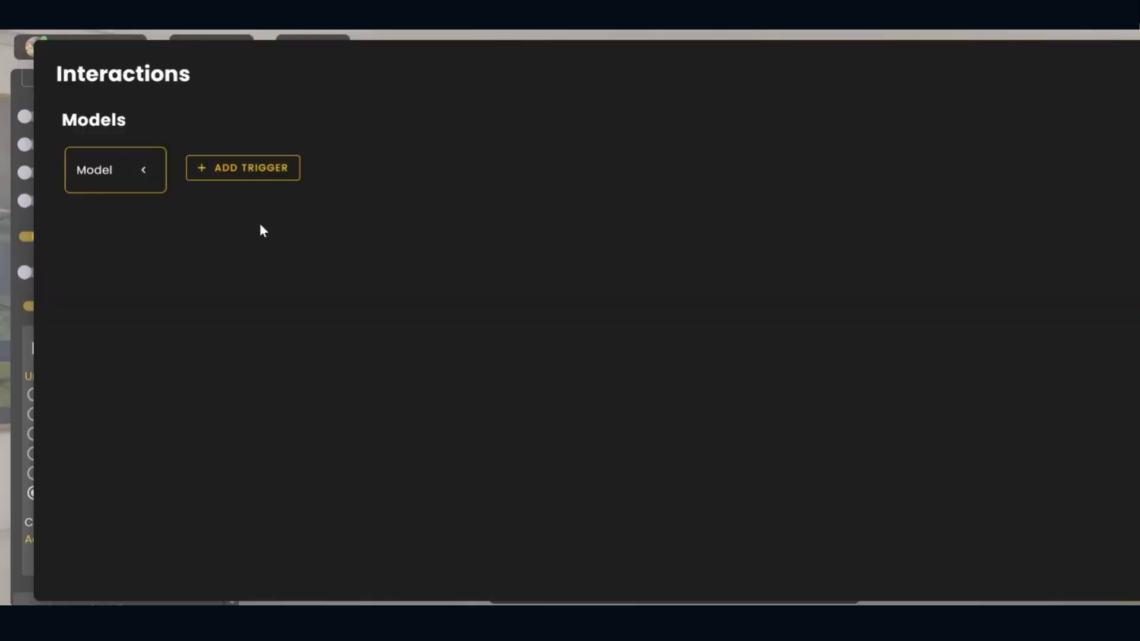
pyautogui.click(268, 176)
pyautogui.click(811, 379)
# Step: Add a Go To action to the pond model's Click/Tap trigger
pyautogui.click(393, 172)
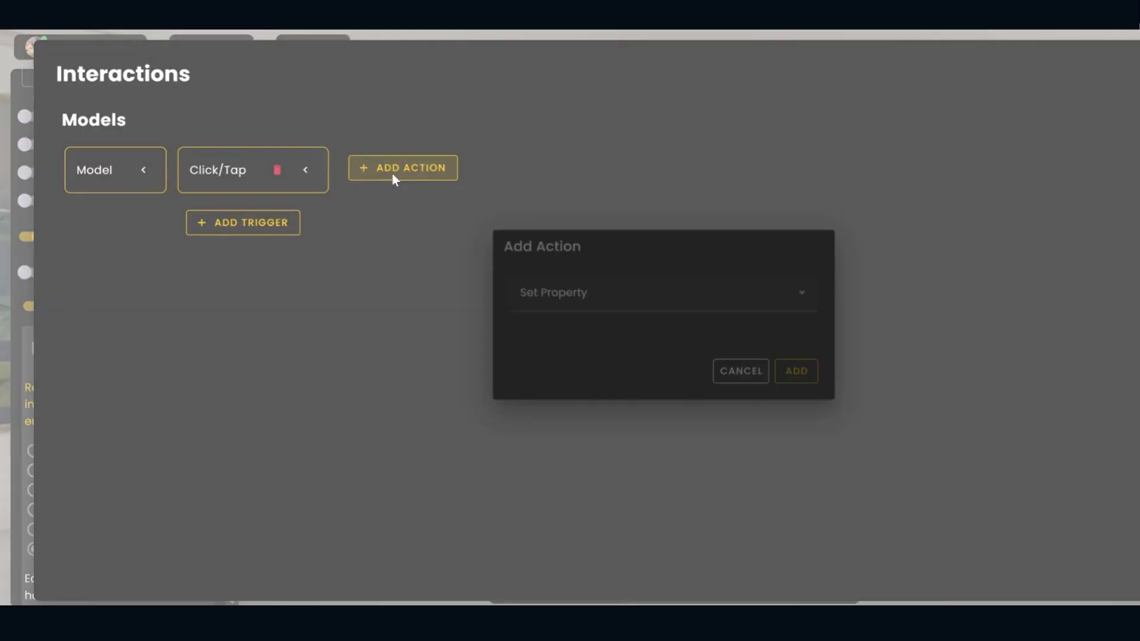
pyautogui.click(662, 300)
pyautogui.click(618, 506)
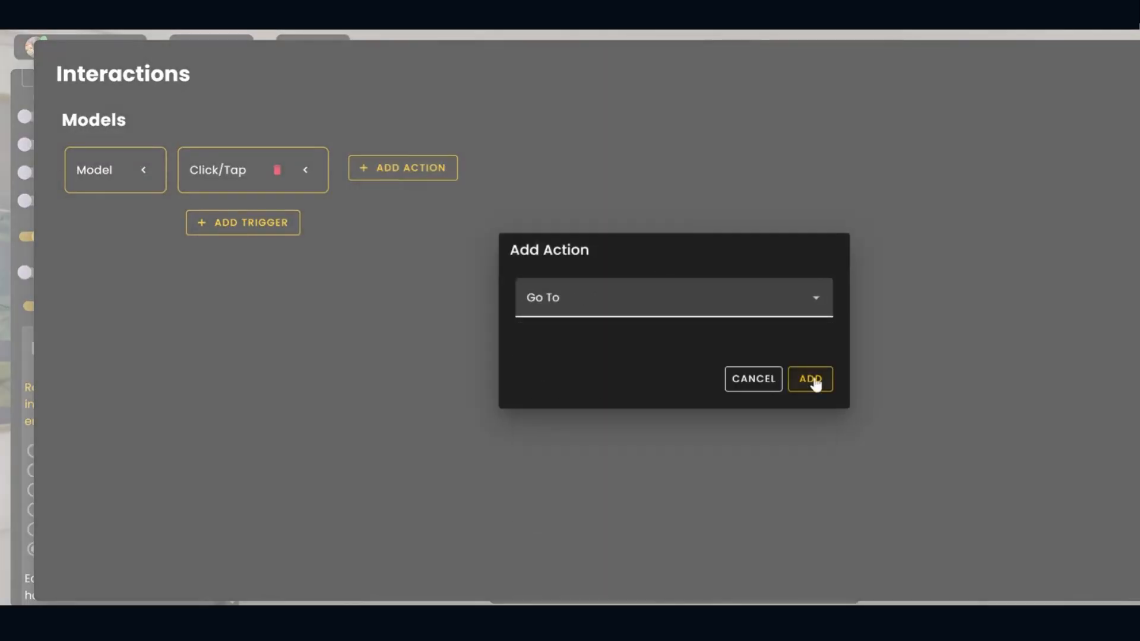
pyautogui.click(812, 382)
# Step: Set the Go To action's type to Frame Link, close the model's settings and leave edit mode
pyautogui.click(496, 257)
pyautogui.click(510, 304)
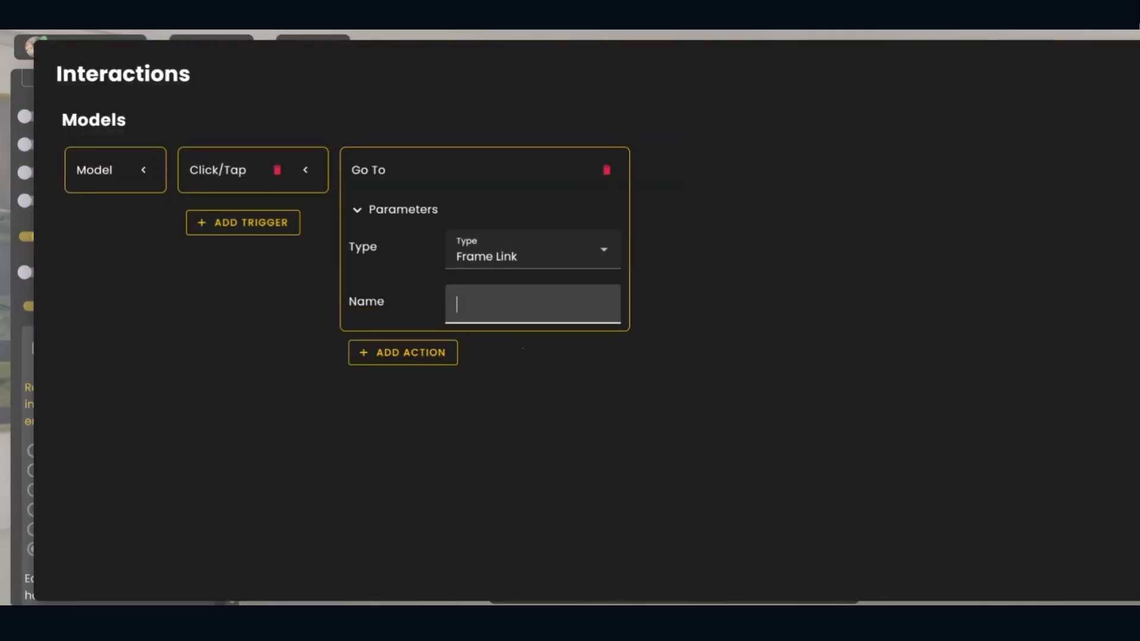
pyautogui.press('Escape')
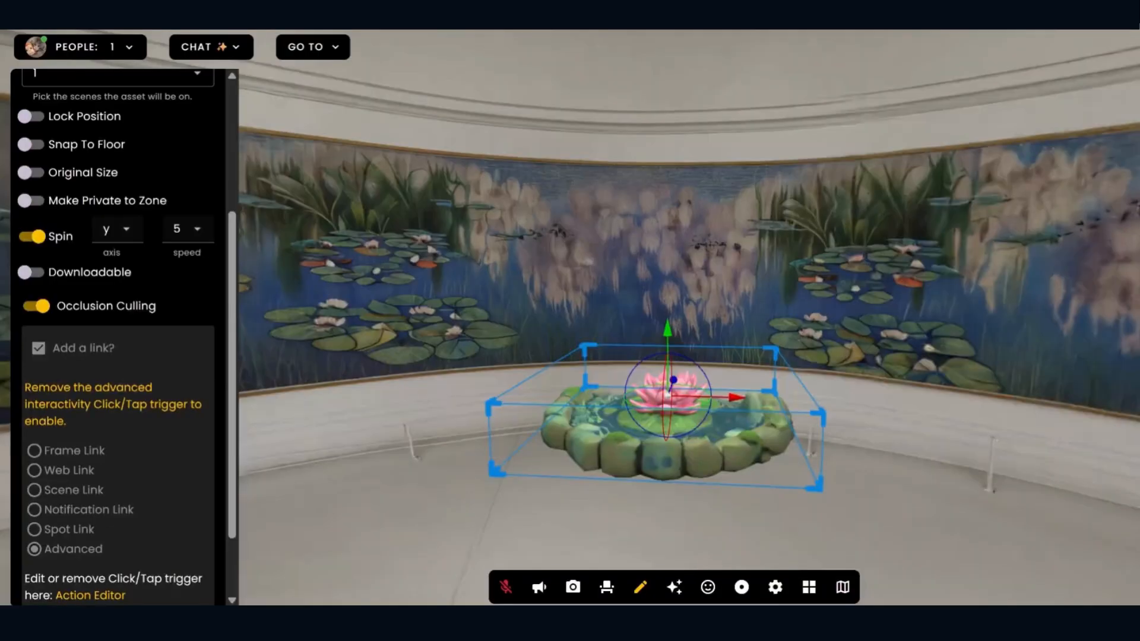
pyautogui.scroll(4, 160, 249)
pyautogui.click(202, 94)
pyautogui.click(640, 587)
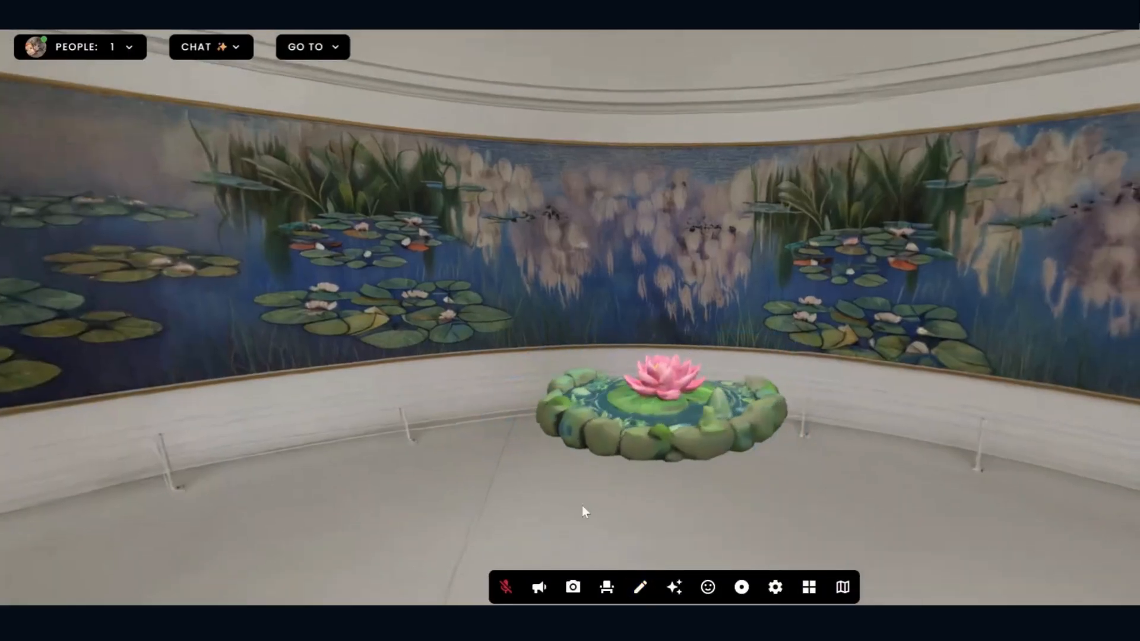
# Step: Test the pond model's link by going to the linked frame, connecting and looking around the Monet garden
pyautogui.click(670, 437)
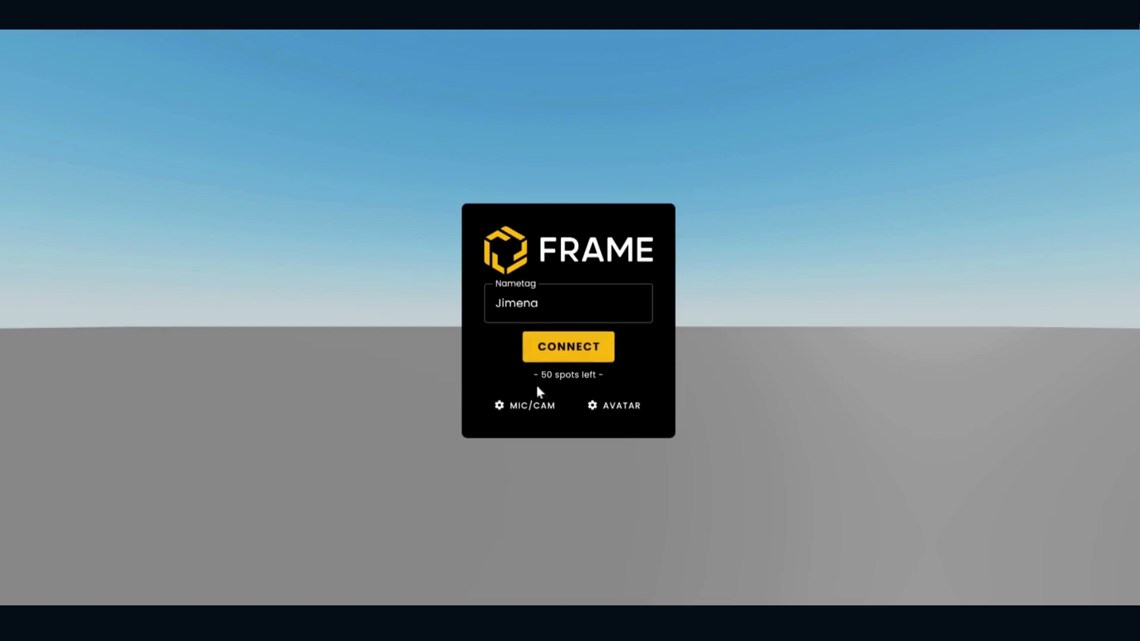
pyautogui.click(574, 344)
pyautogui.moveTo(578, 343); pyautogui.dragTo(900, 265)
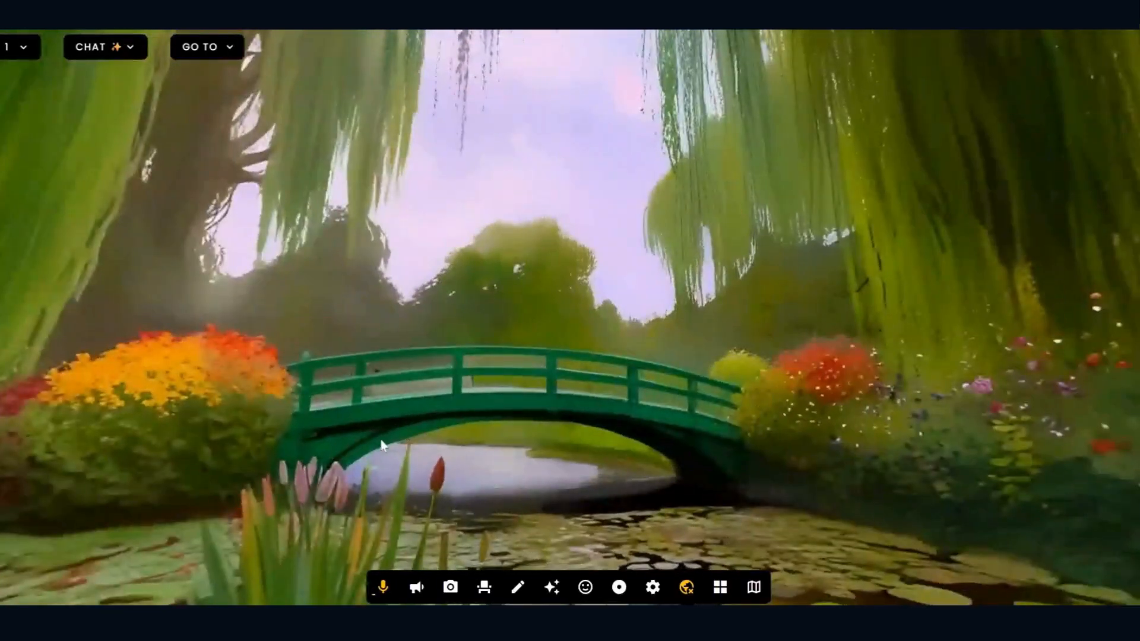
pyautogui.moveTo(378, 443); pyautogui.dragTo(1009, 428)
pyautogui.moveTo(451, 433); pyautogui.dragTo(880, 444)
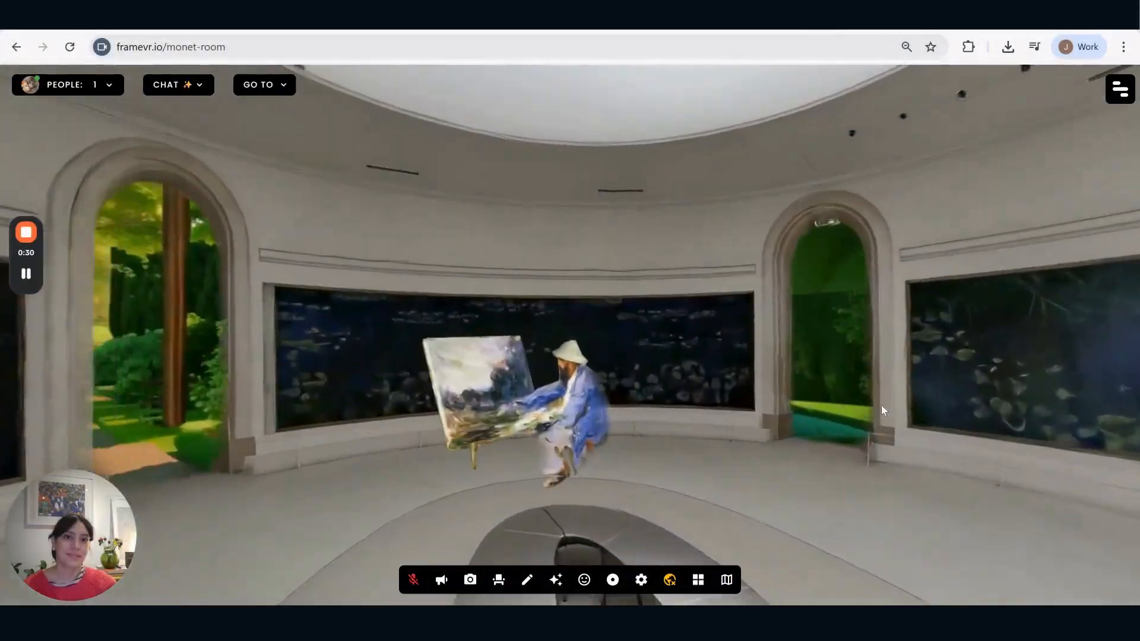
# Step: Walk through the finished Monet room and look around at the painter image and the wall paintings
pyautogui.press('Up')
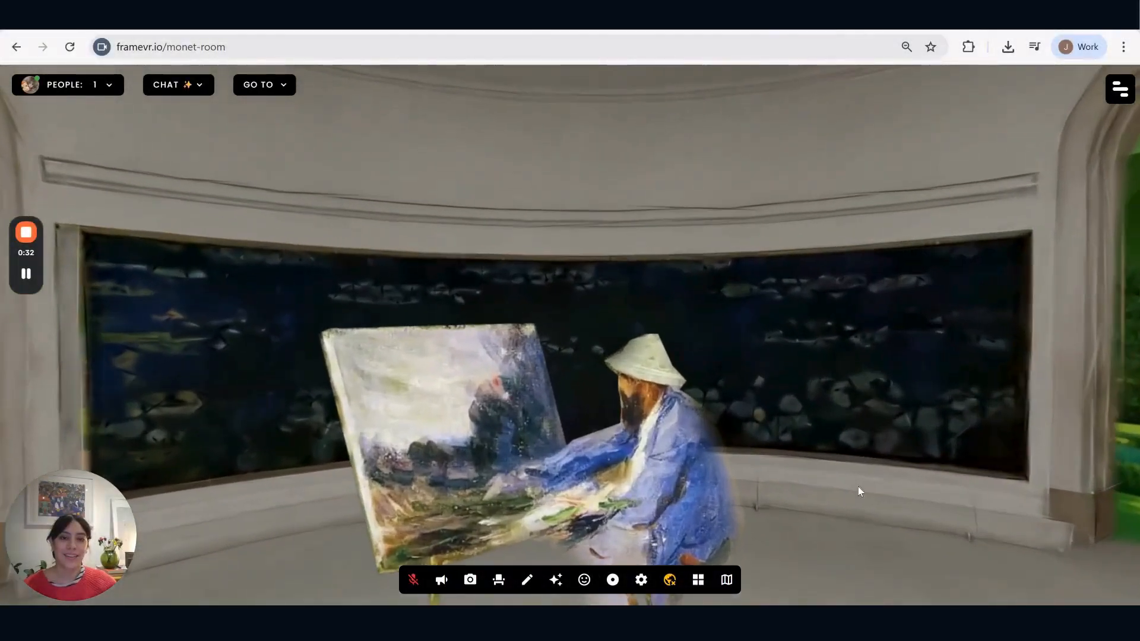
pyautogui.press('Down')
pyautogui.moveTo(858, 486); pyautogui.dragTo(971, 516)
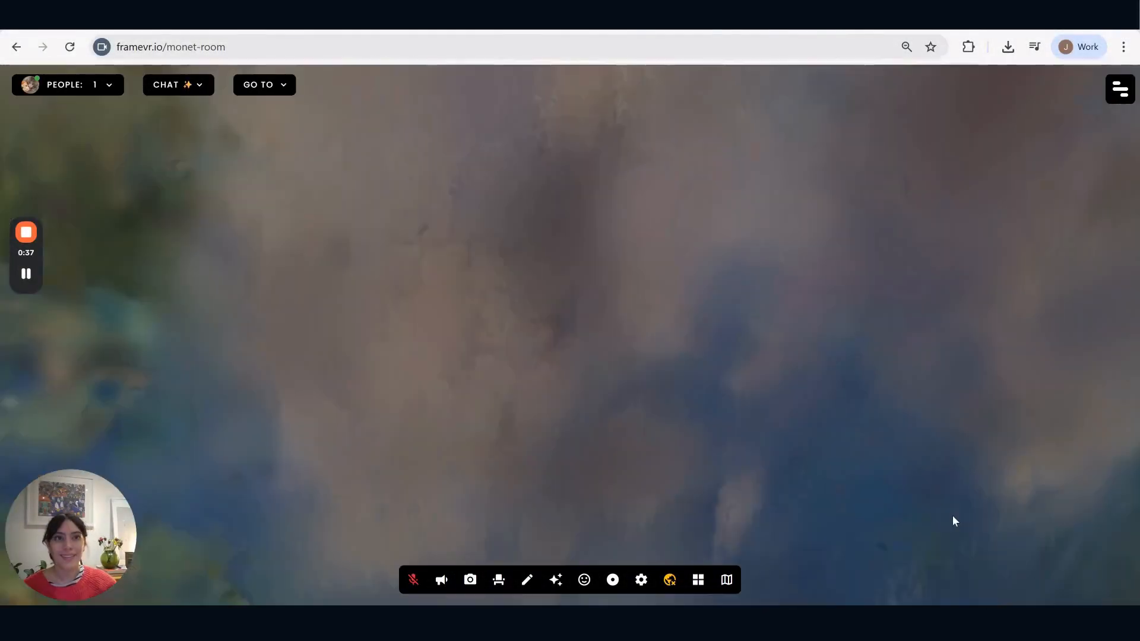